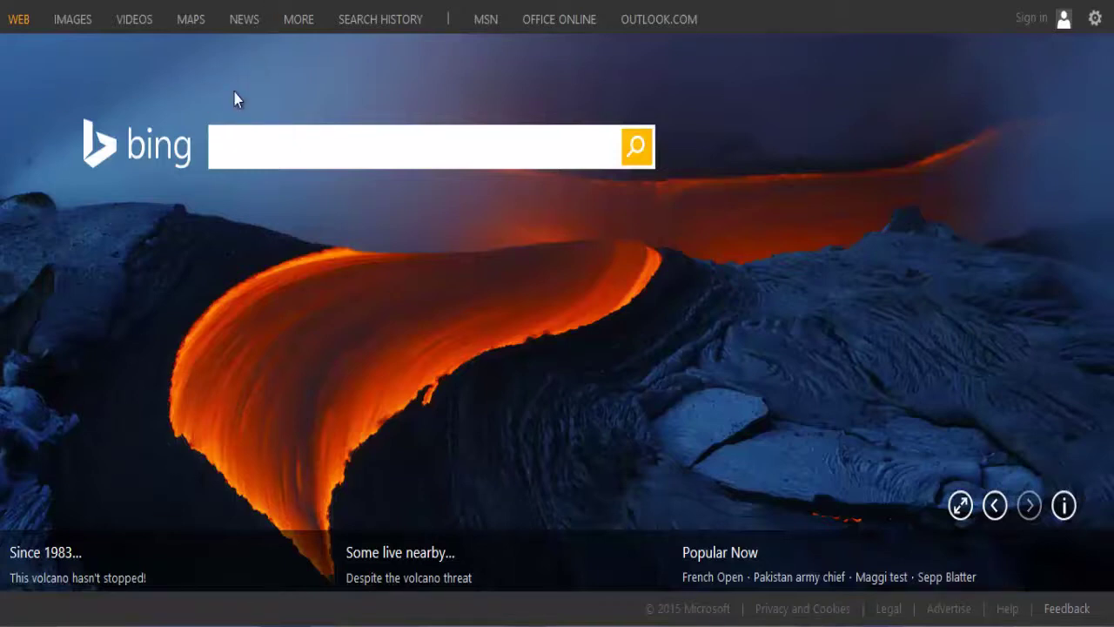
Step: Search Bing for 'domainsick' and open the DomainSick homepage from the first result
left_click(348, 148)
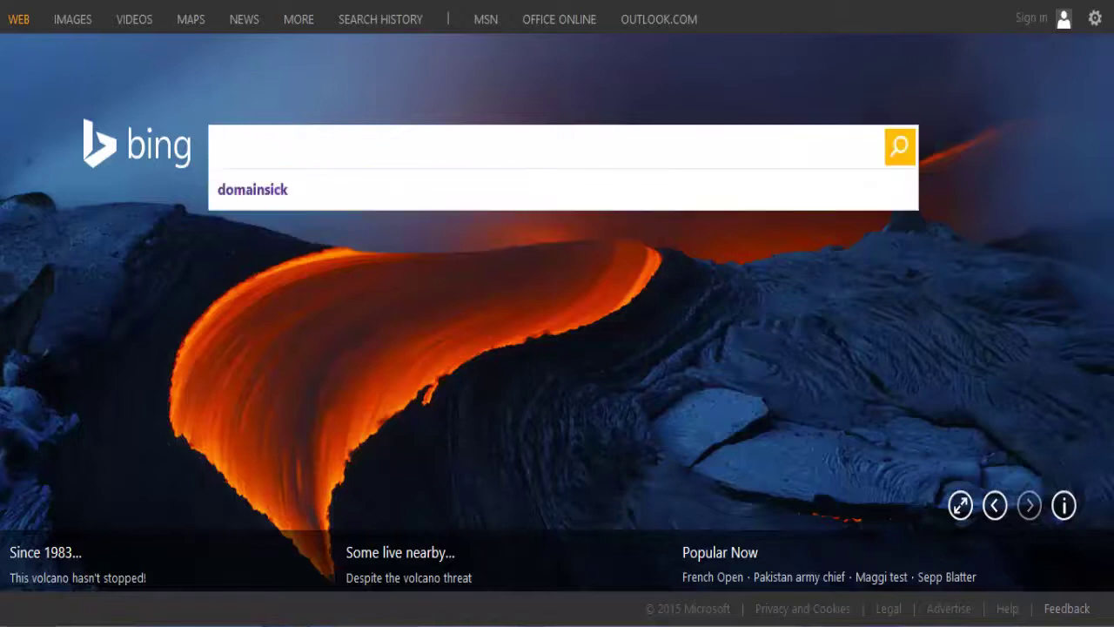
left_click(237, 198)
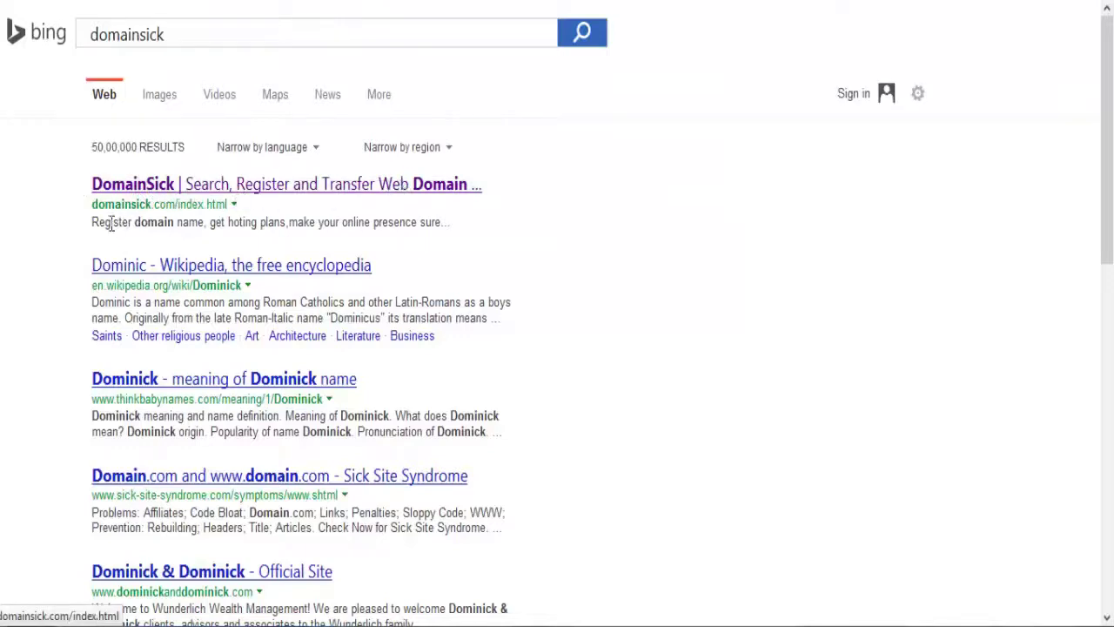
left_click_drag(89, 209, 183, 196)
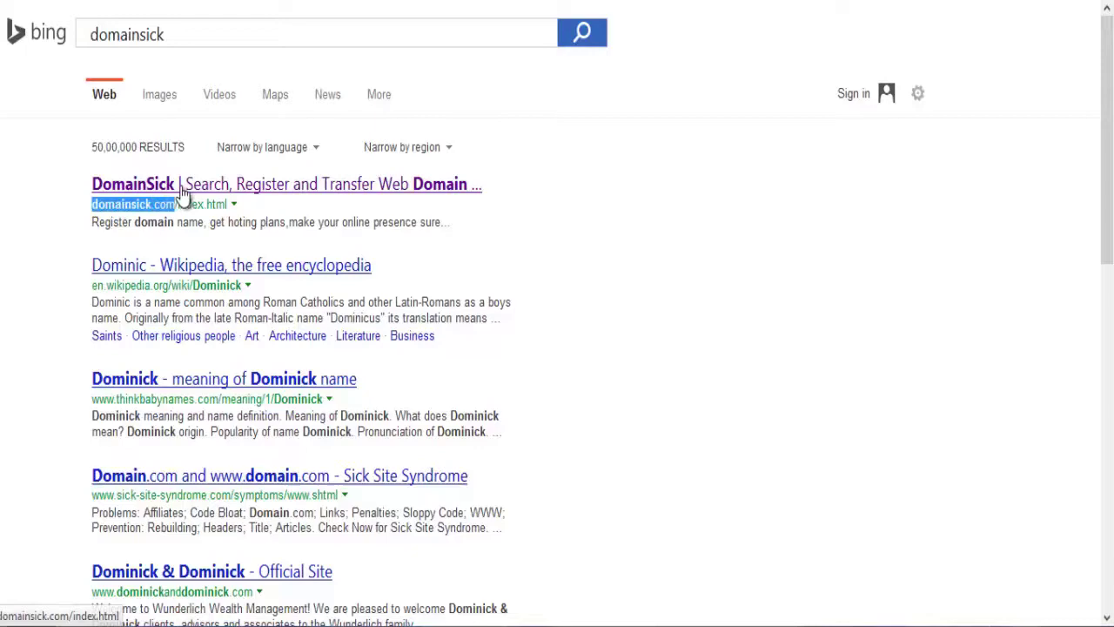
left_click(183, 196)
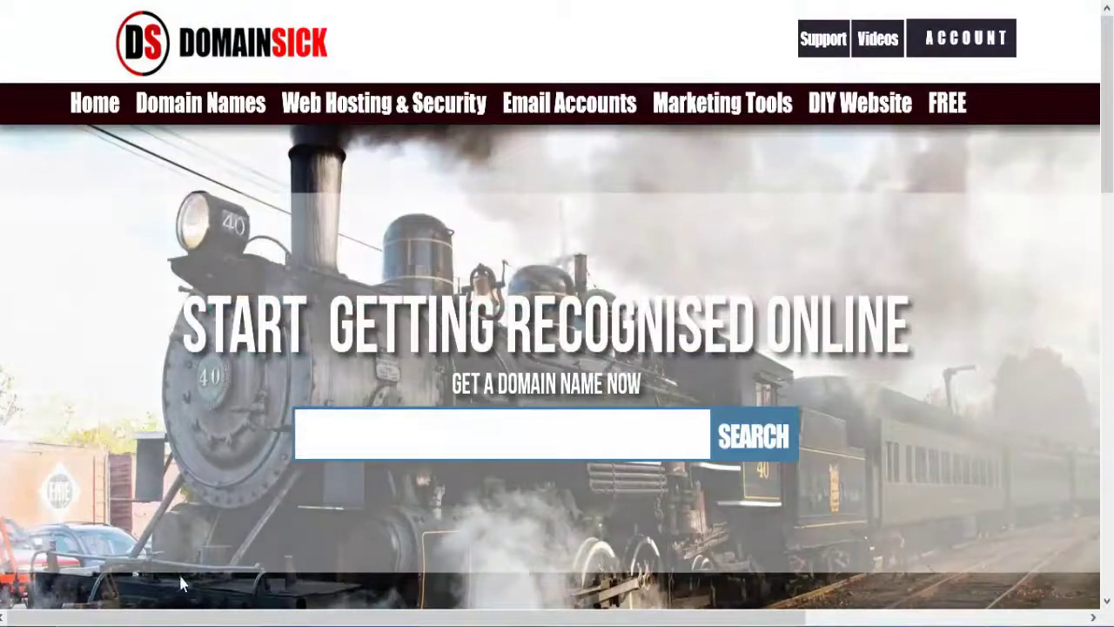
Step: Scroll the DomainSick homepage and bring up the ACCOUNT menu's register and login options
scroll(386, 398, "down", 5)
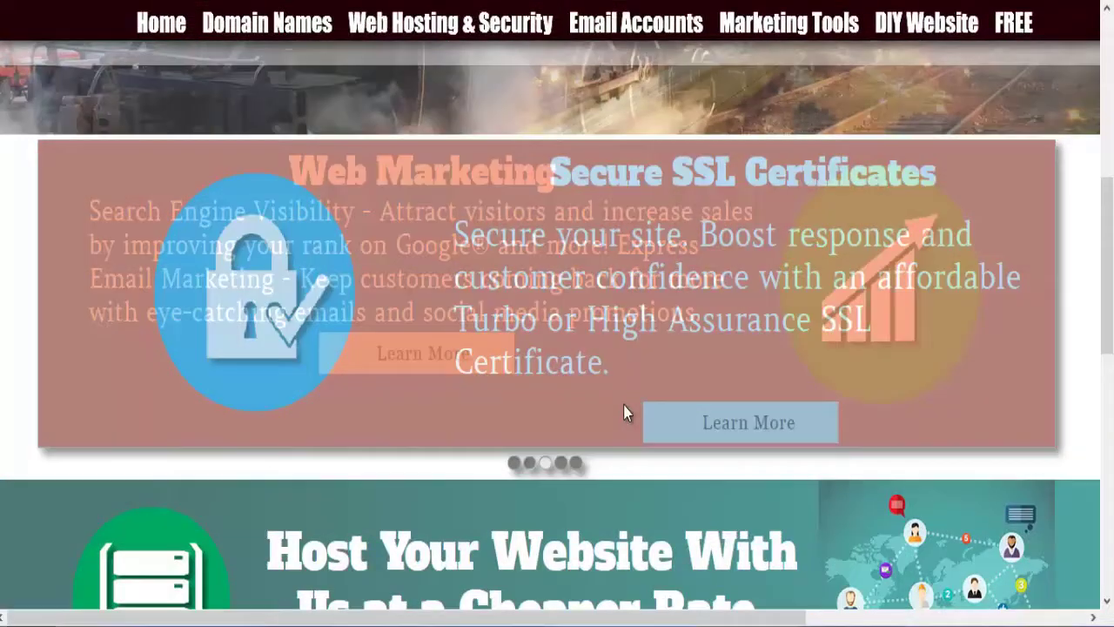
scroll(603, 350, "up", 5)
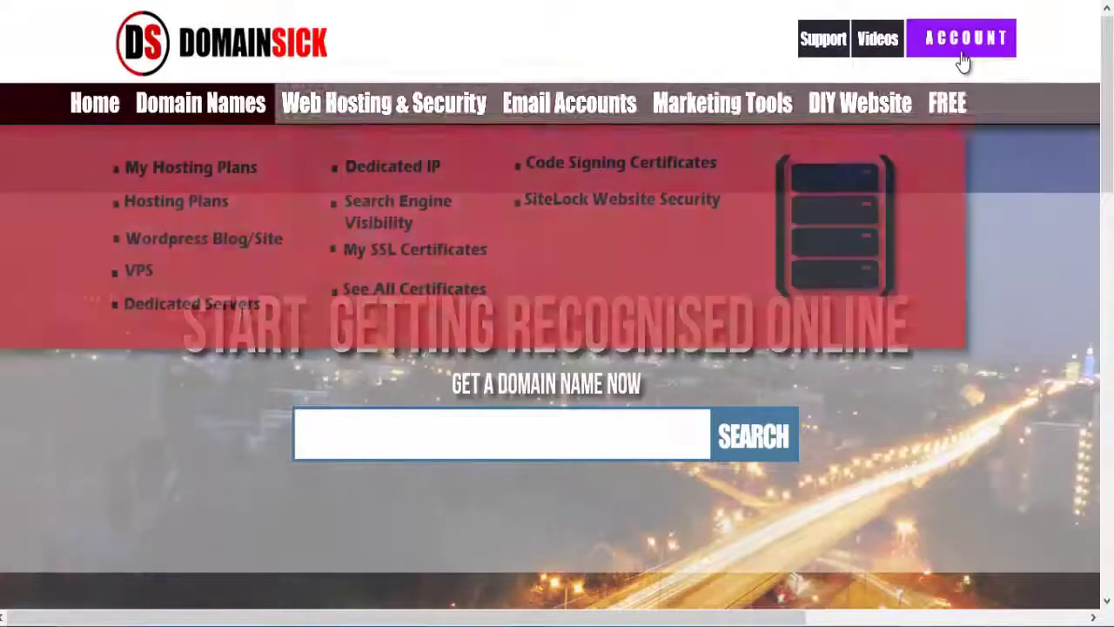
mouse_move(963, 52)
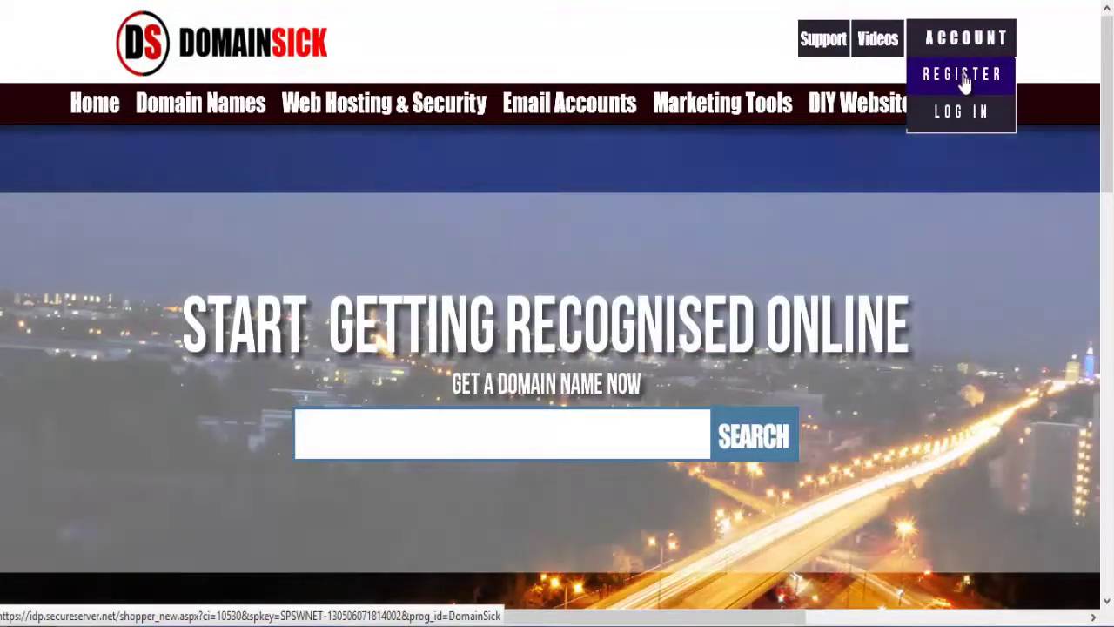
Step: Open the Create a New Account registration form and scroll through its fields
left_click(962, 87)
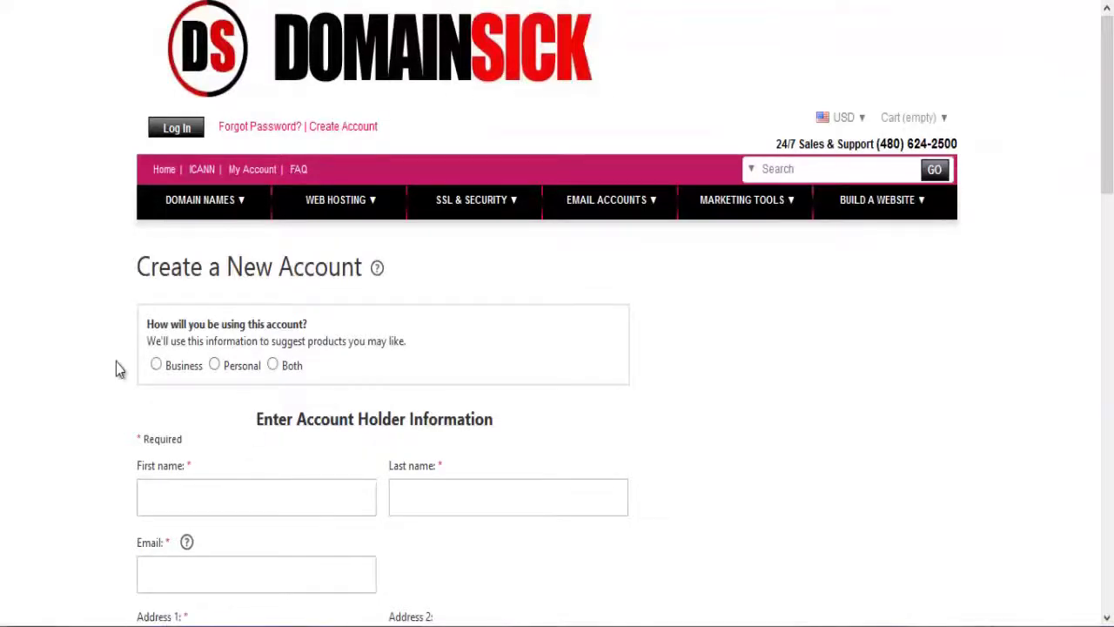
scroll(282, 257, "down", 4)
scroll(256, 218, "up", 3)
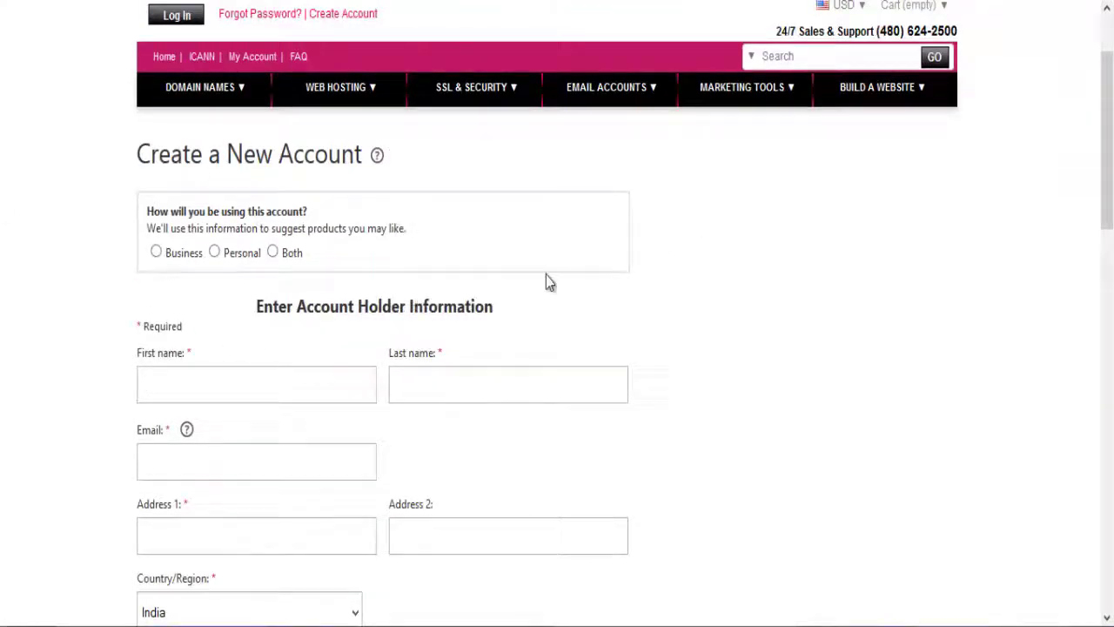
scroll(545, 275, "down", 15)
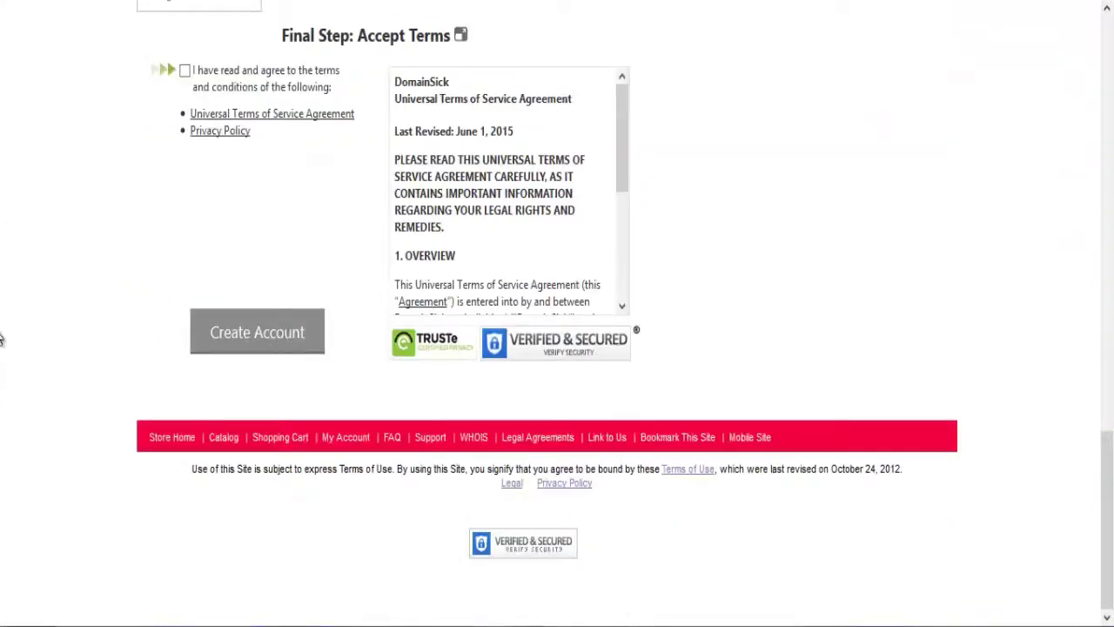
scroll(2, 338, "up", 15)
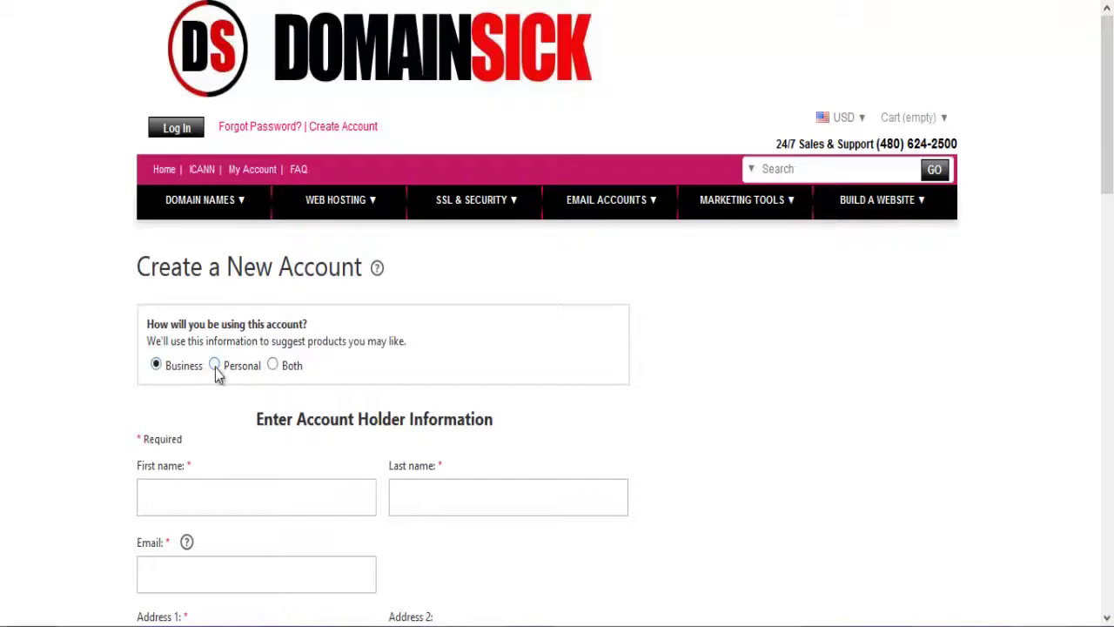
scroll(1022, 582, "down", 12)
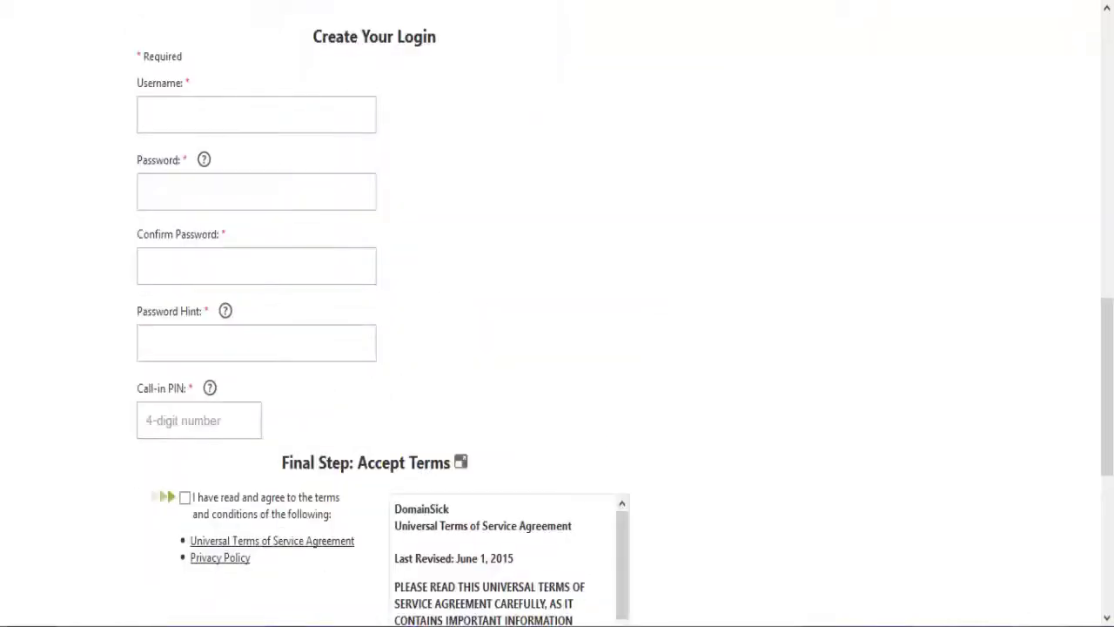
scroll(519, 258, "up", 6)
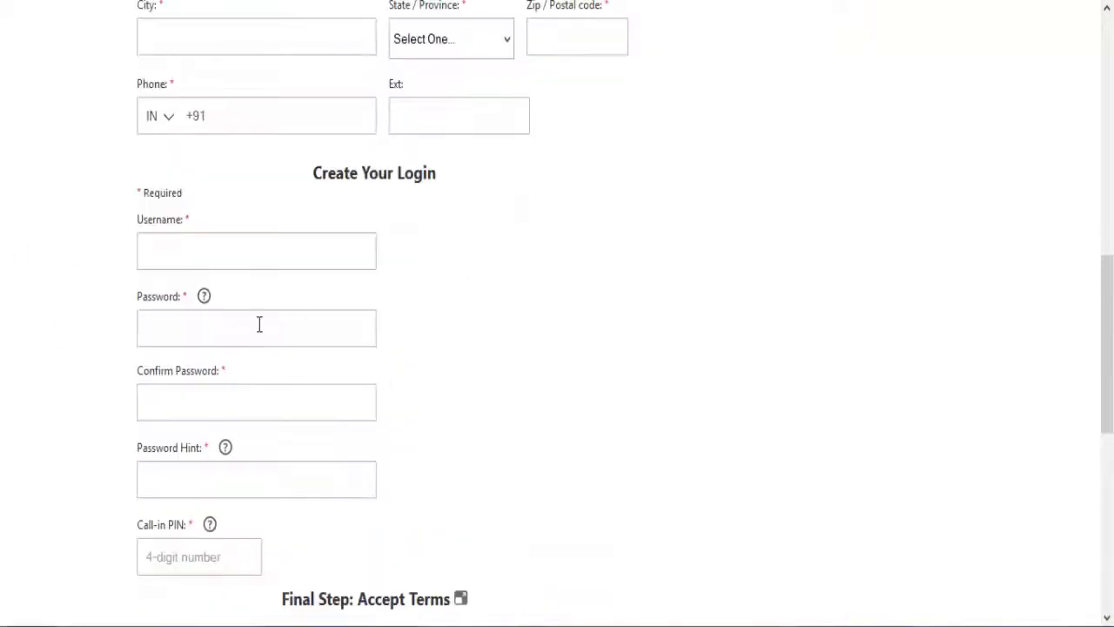
scroll(255, 331, "down", 5)
scroll(231, 274, "up", 3)
Step: Read the Call-in PIN help and scroll back over the registration form
left_click(145, 322)
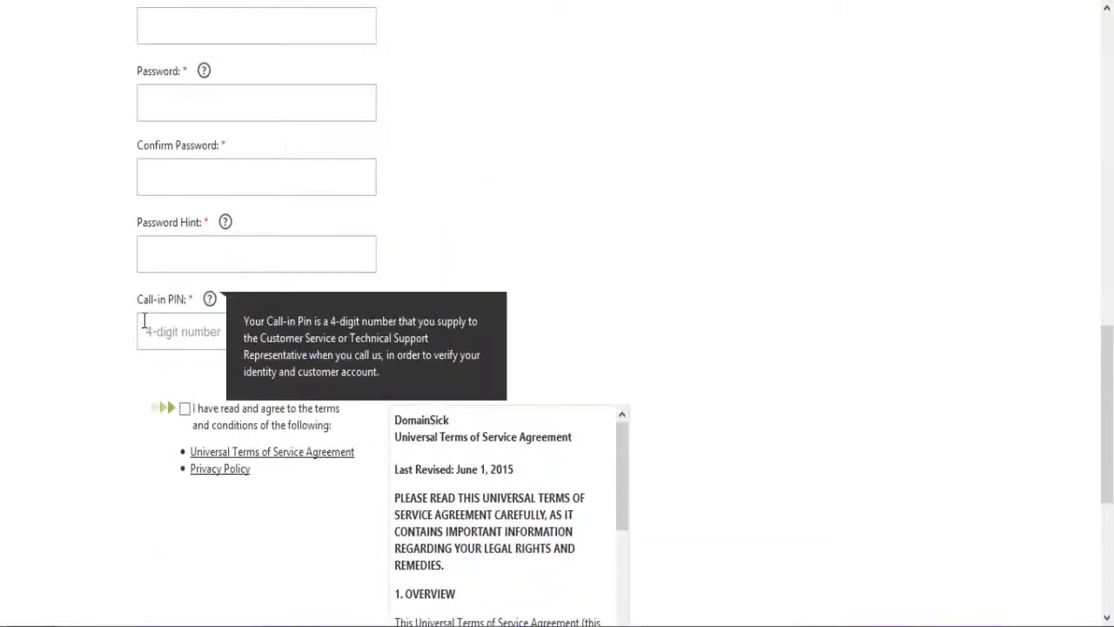
scroll(417, 227, "up", 5)
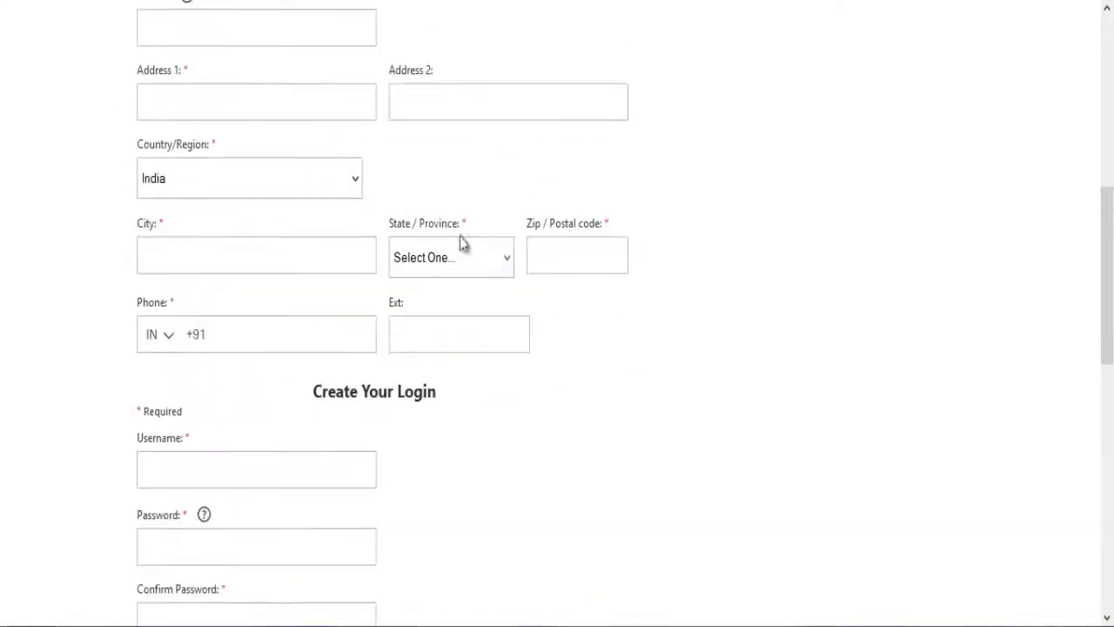
scroll(302, 195, "up", 5)
scroll(145, 323, "down", 3)
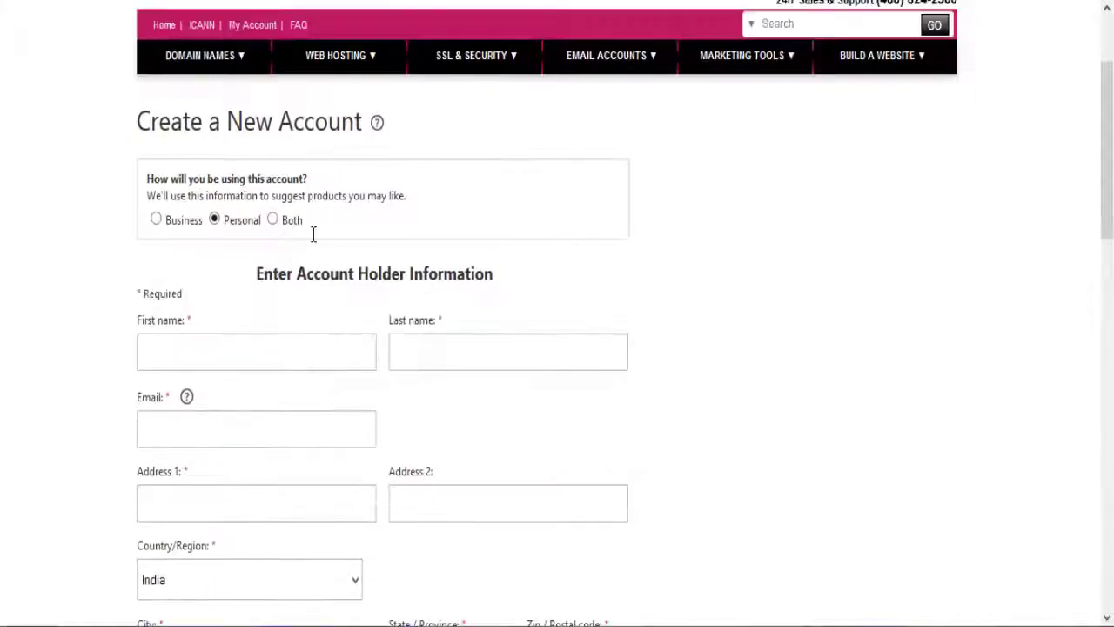
scroll(479, 261, "up", 1)
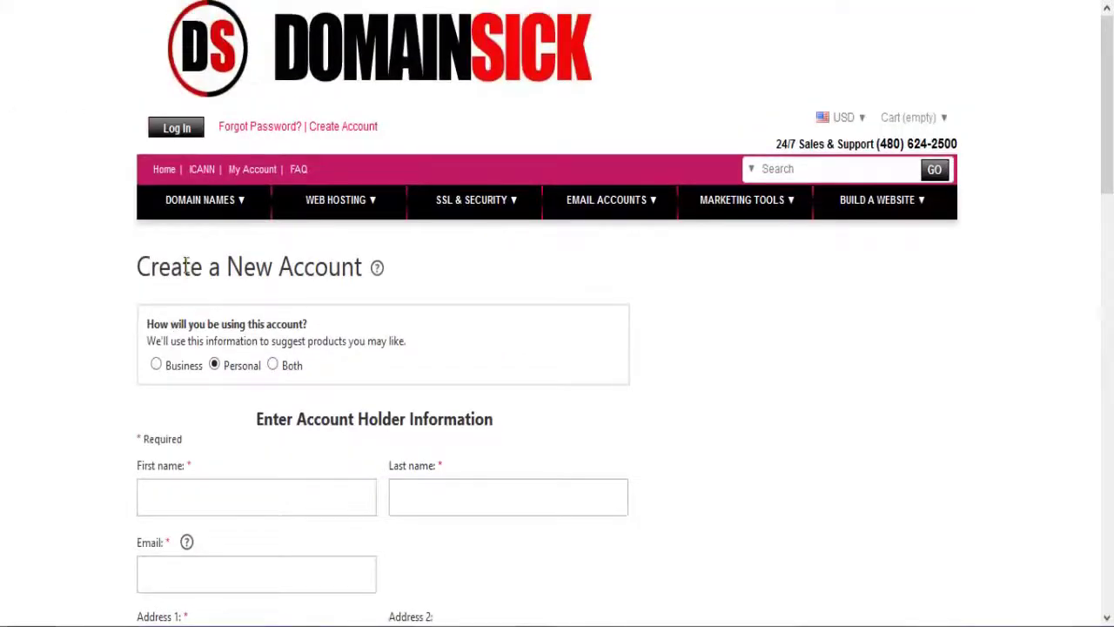
scroll(528, 257, "down", 12)
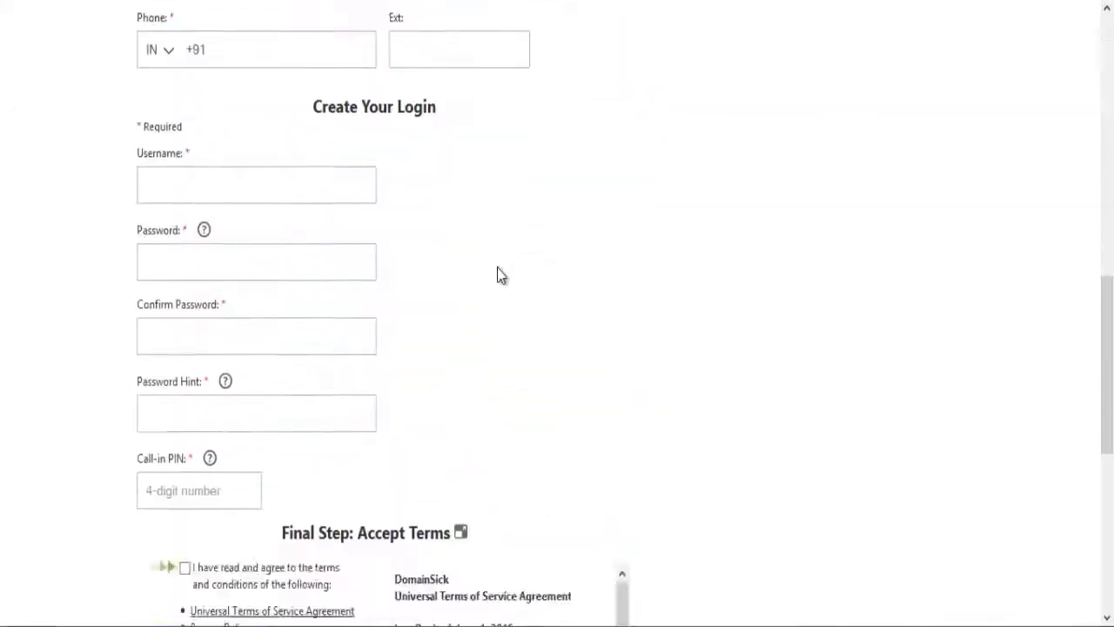
scroll(216, 227, "up", 4)
scroll(186, 90, "down", 6)
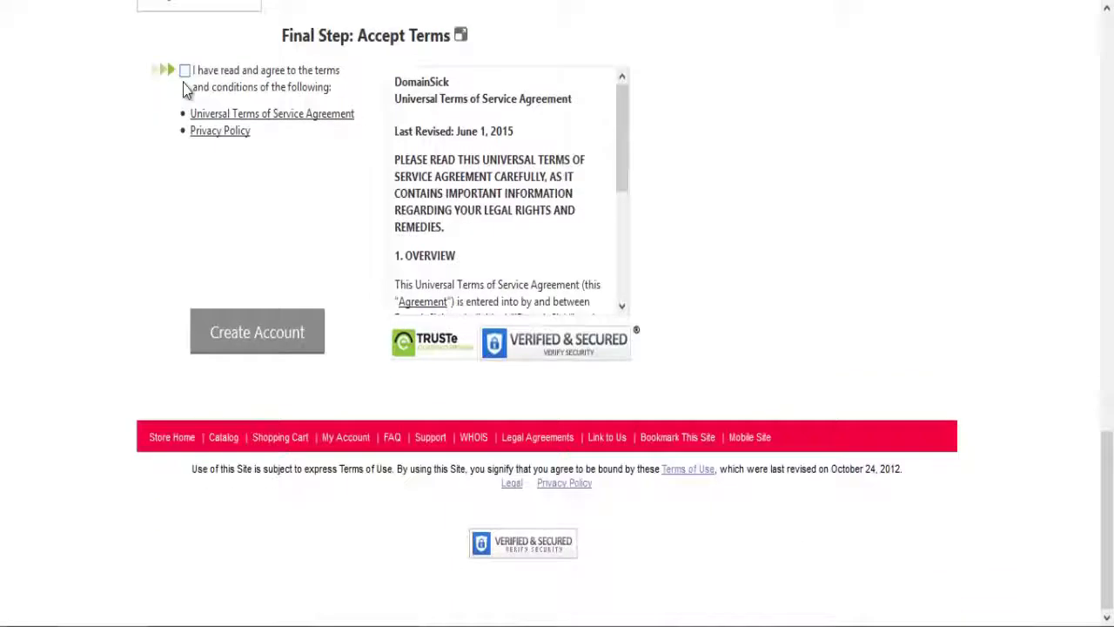
scroll(212, 96, "up", 14)
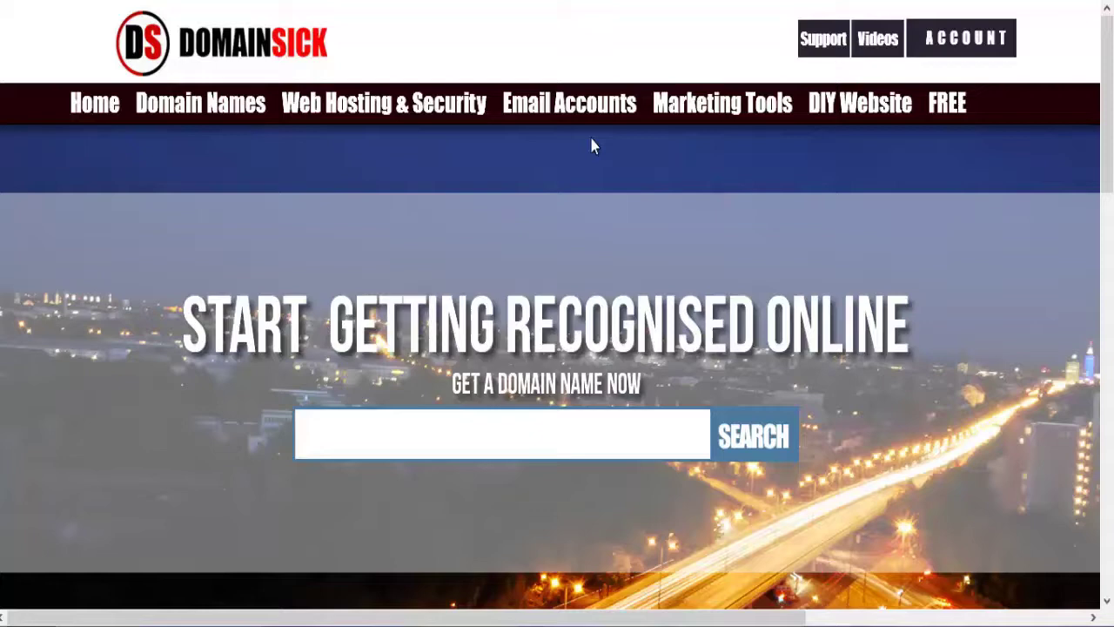
Step: Search DomainSick for nathanielstv.com using the .com autocomplete suggestion
type("thani")
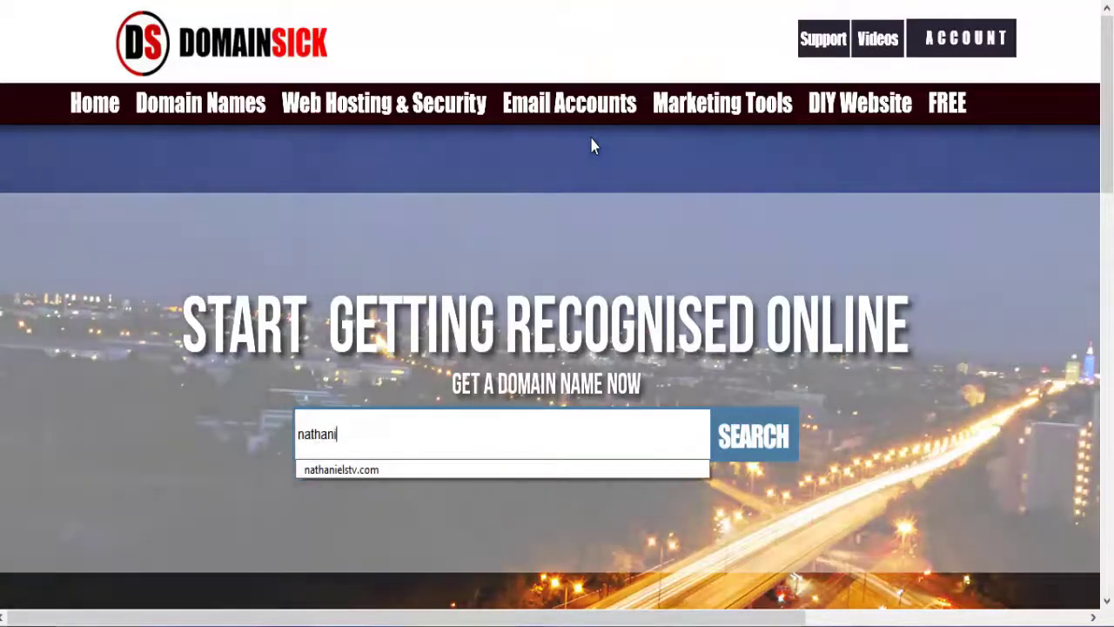
type("elstv")
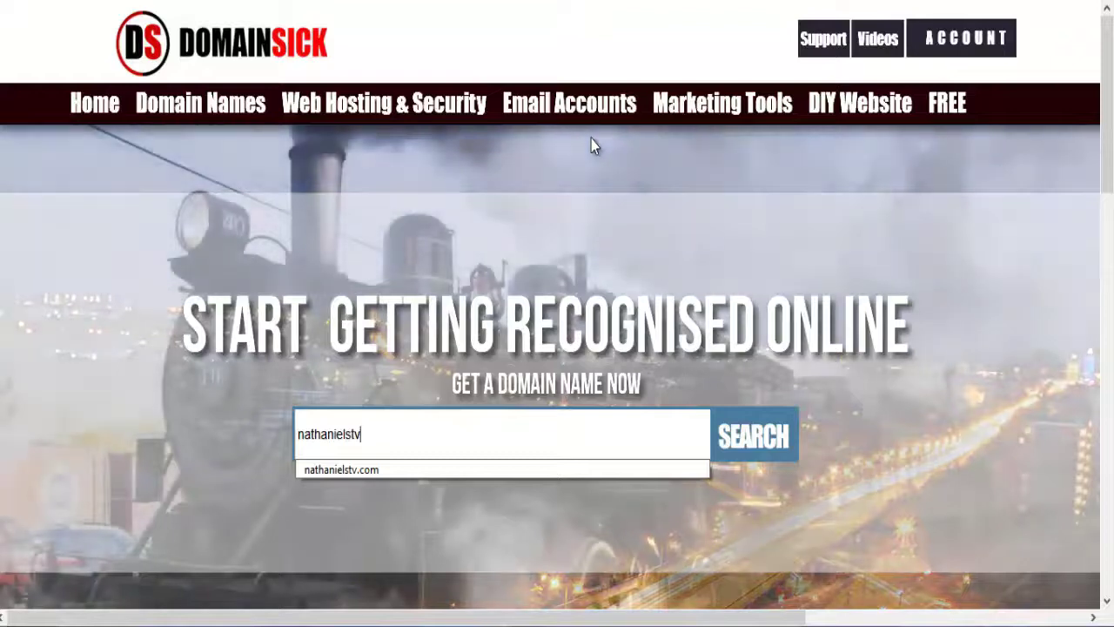
key("Down")
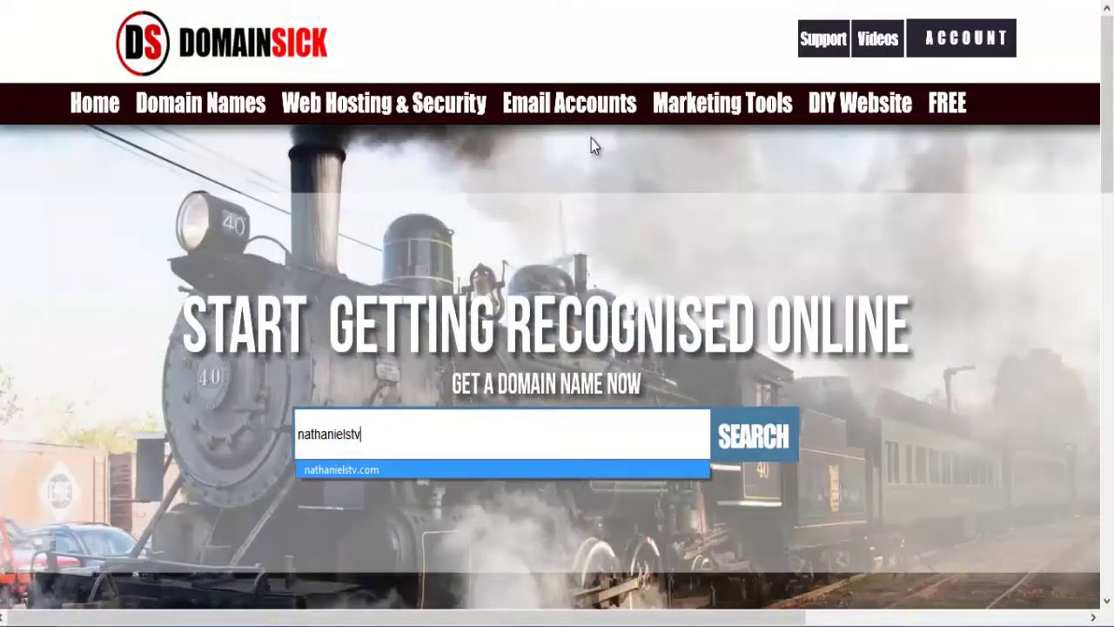
key("Return")
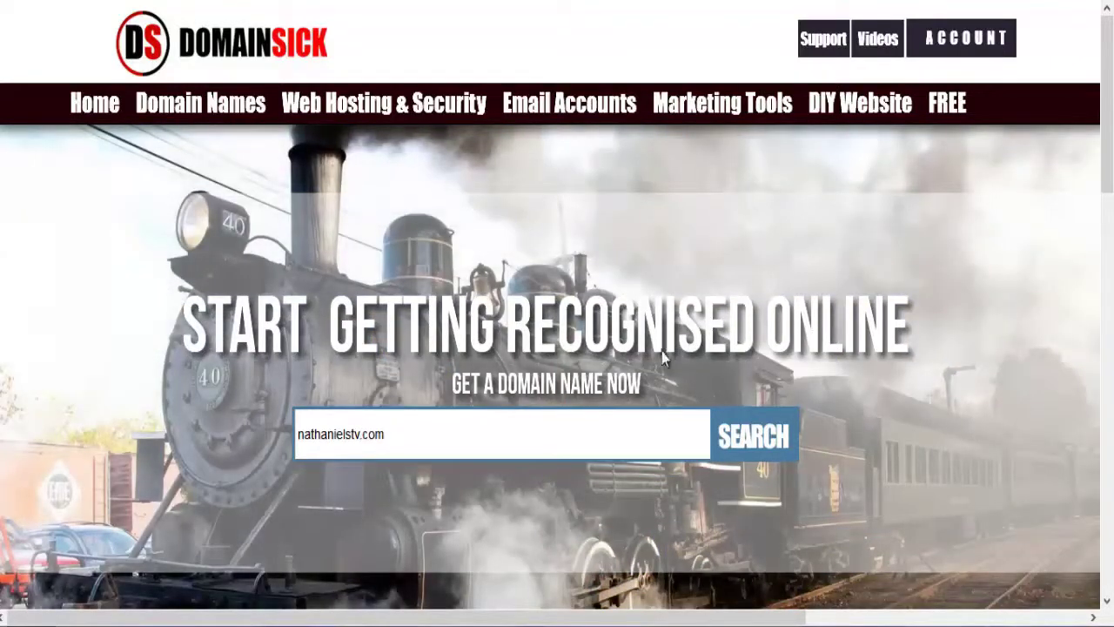
left_click(744, 425)
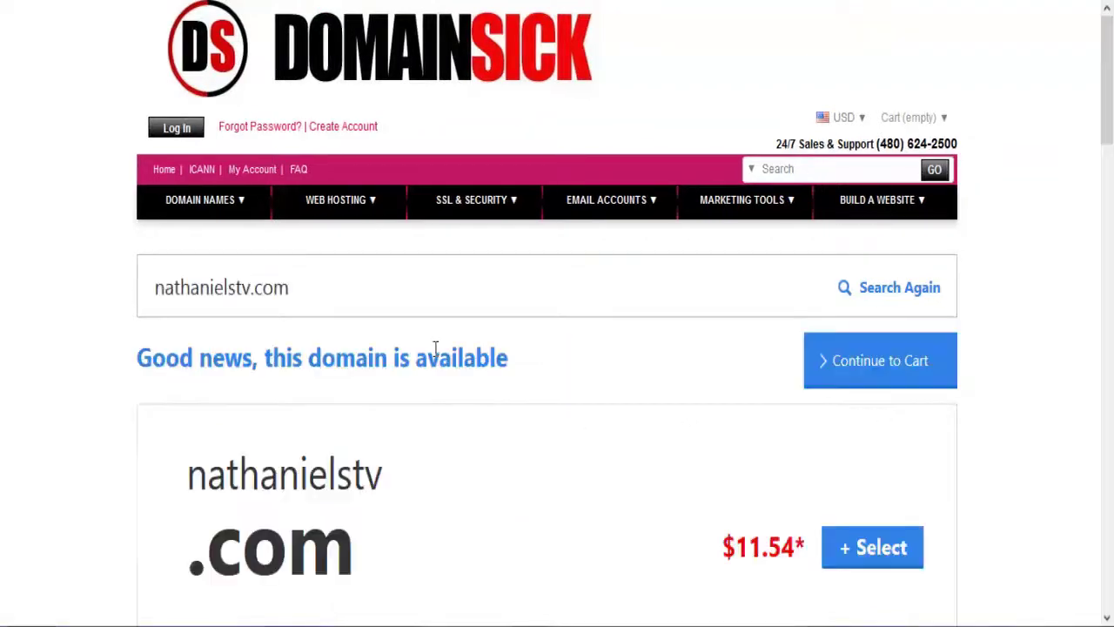
Step: Confirm nathanielstv.com is available for $11.54, then return to the DomainSick home page via My Account
scroll(203, 433, "down", 5)
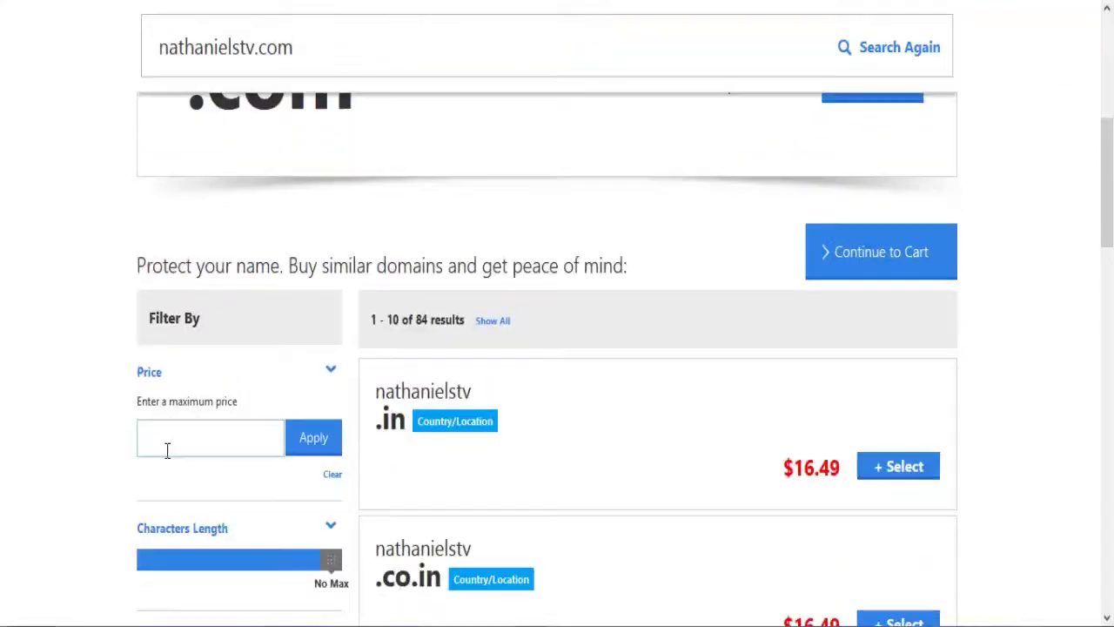
scroll(228, 298, "up", 5)
left_click_drag(173, 384, 513, 426)
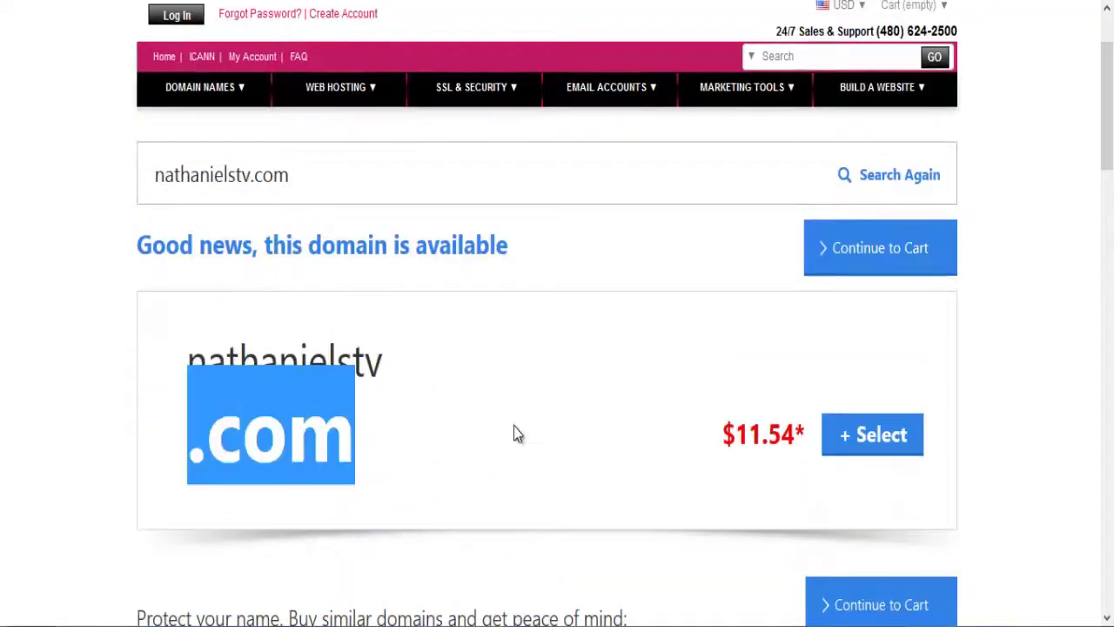
left_click(499, 444)
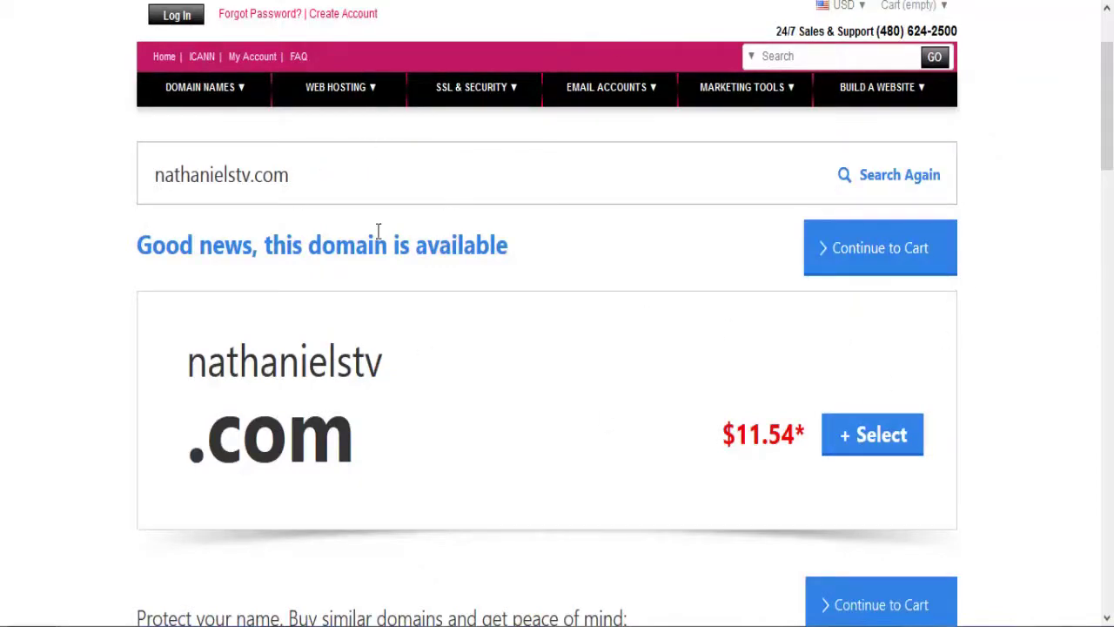
scroll(435, 174, "up", 2)
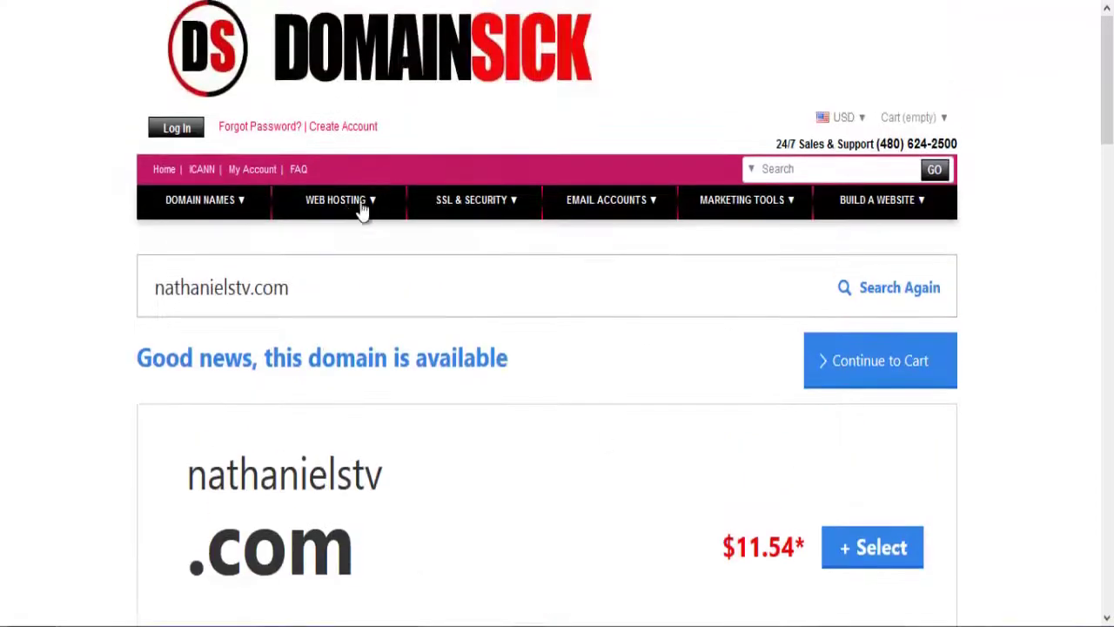
left_click(238, 162)
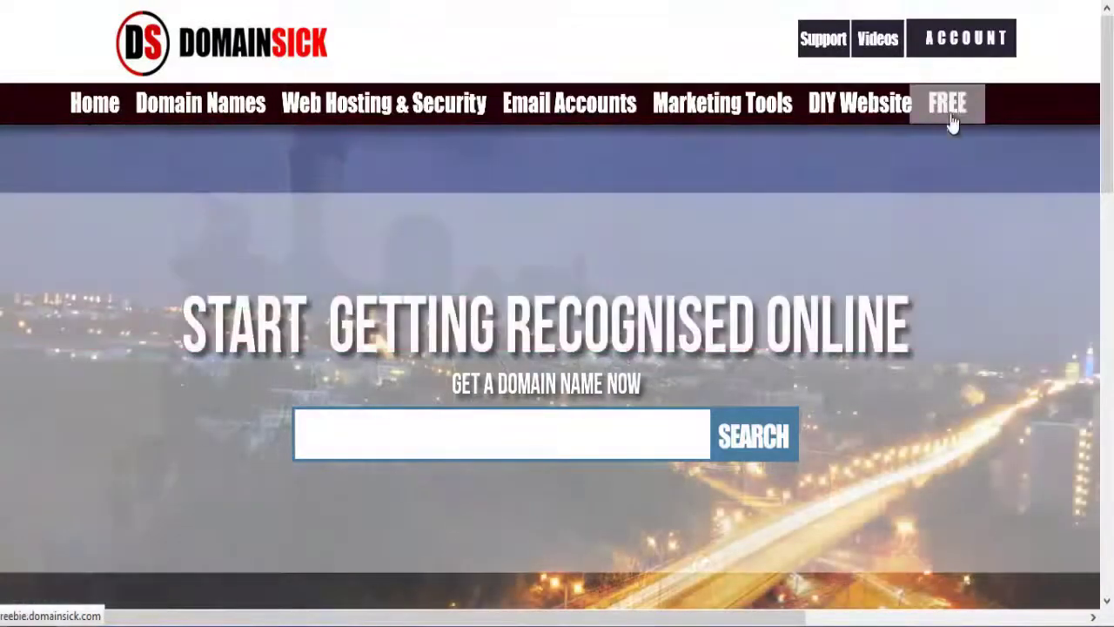
Step: Open the FREE offers page and scroll through its Free Domain and Free Economy Hosting sections
left_click(953, 122)
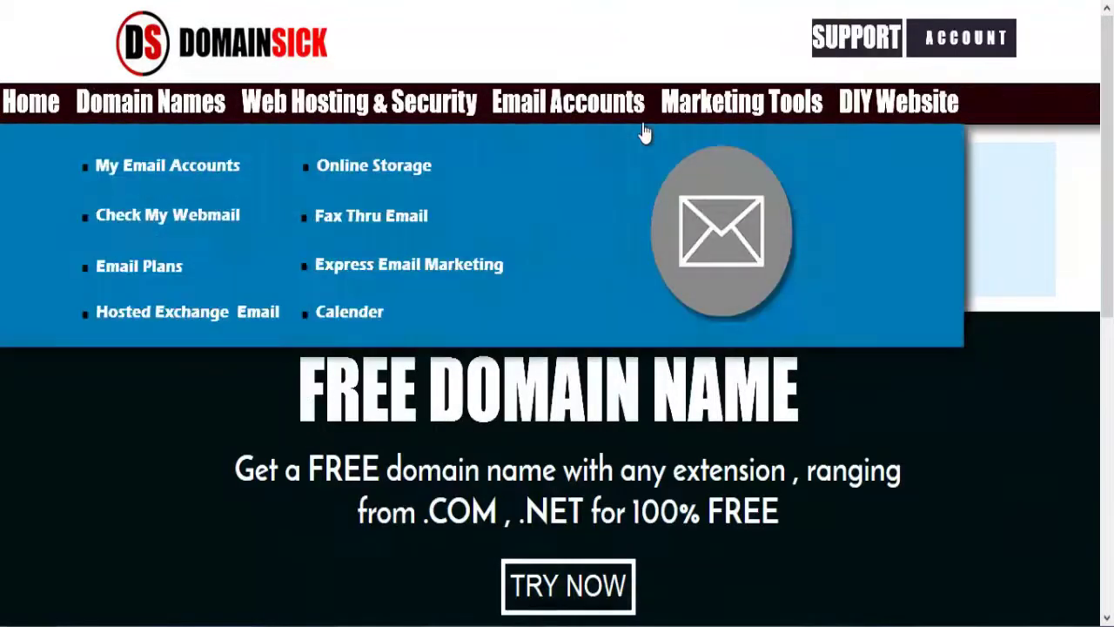
mouse_move(741, 109)
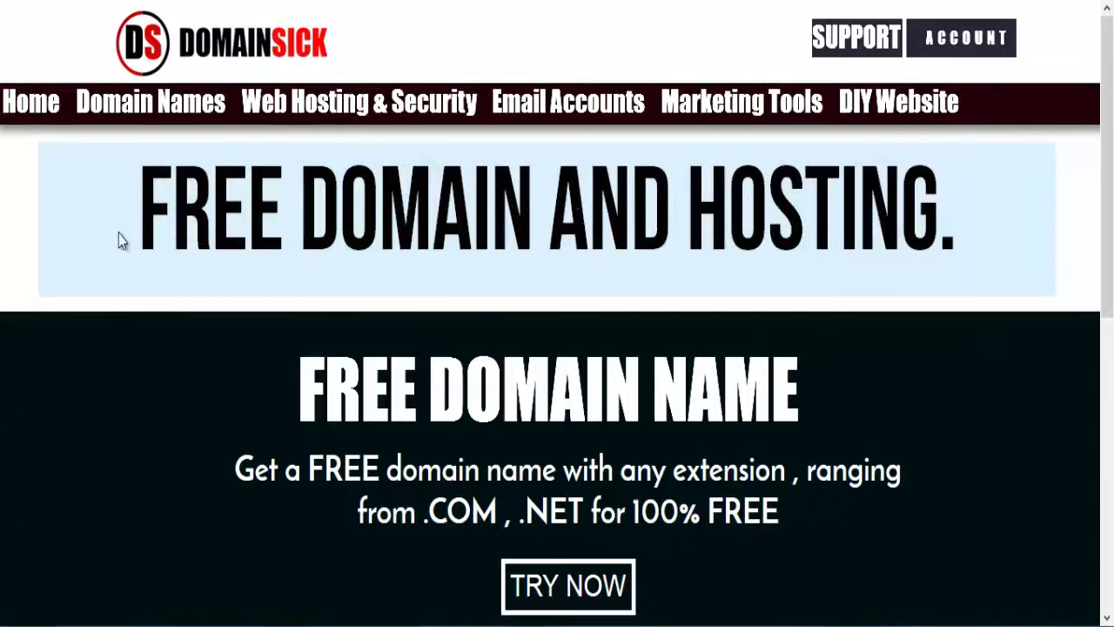
scroll(119, 235, "down", 5)
scroll(119, 235, "up", 4)
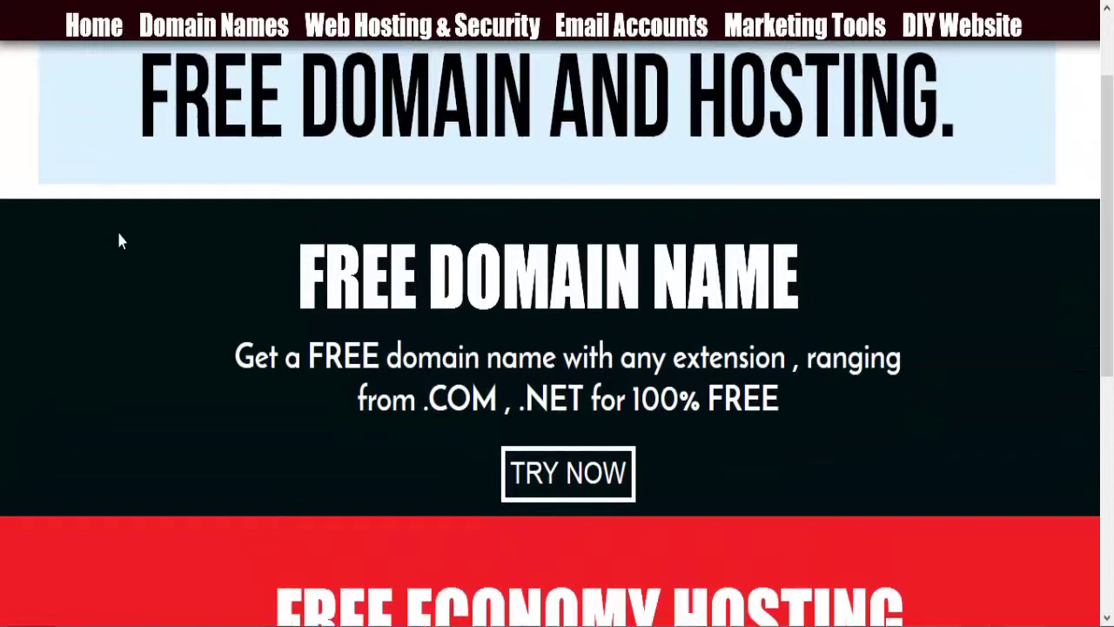
mouse_move(221, 26)
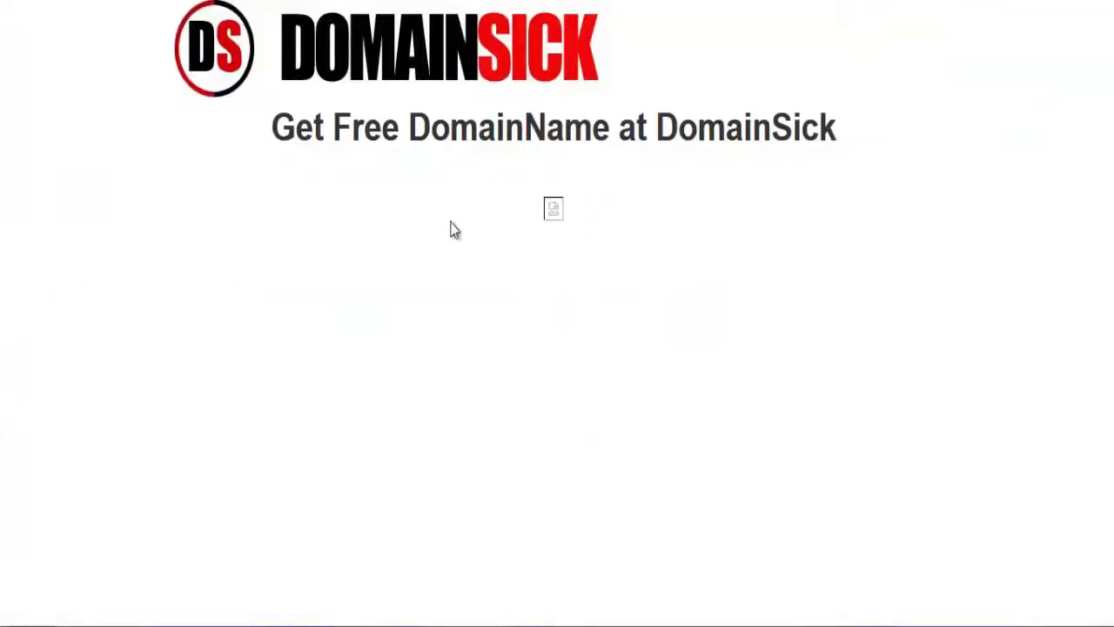
Step: Open the Get Your Free Domain offers window from the image link on the free domain page
left_click_drag(614, 209, 492, 242)
left_click(719, 277)
left_click(552, 213)
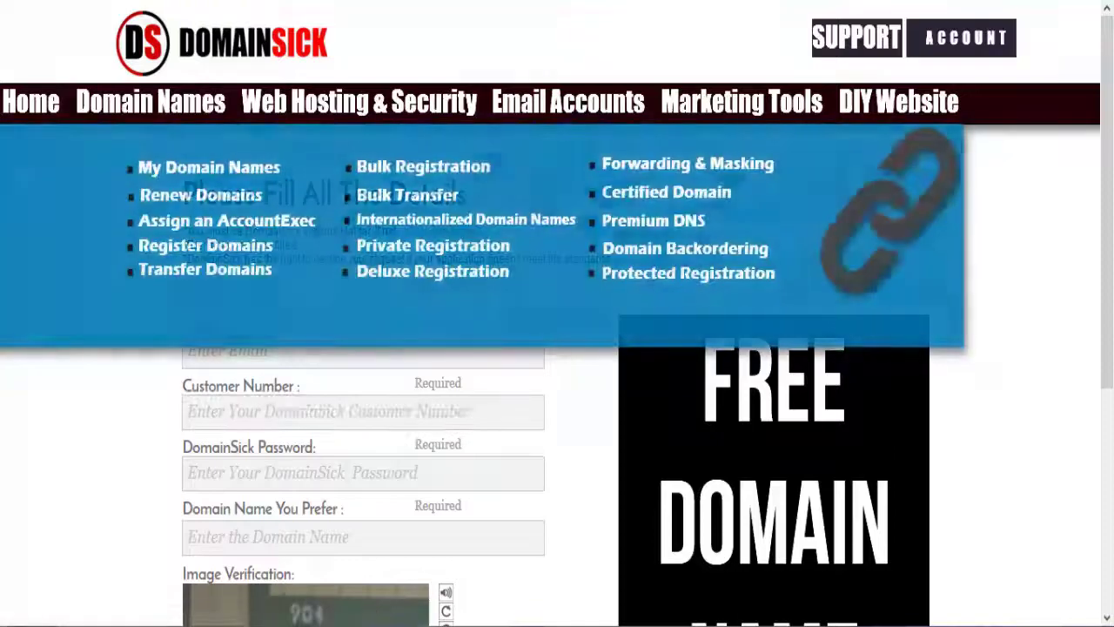
Step: Leave the offers window and scroll to the top of the 'Please Fill All The Details' form
mouse_move(742, 102)
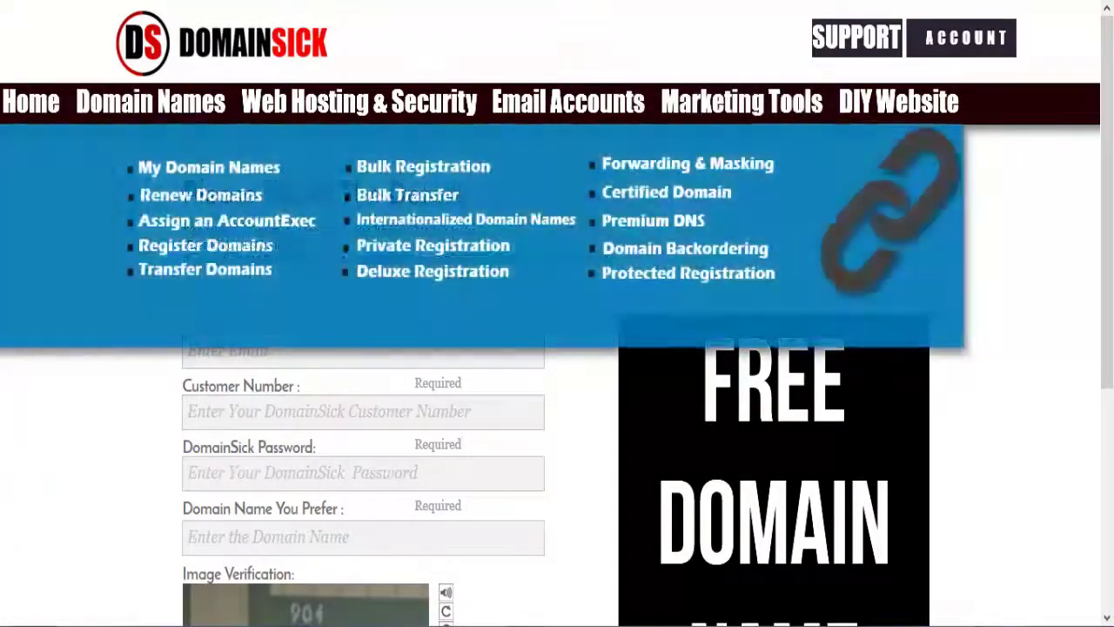
mouse_move(419, 101)
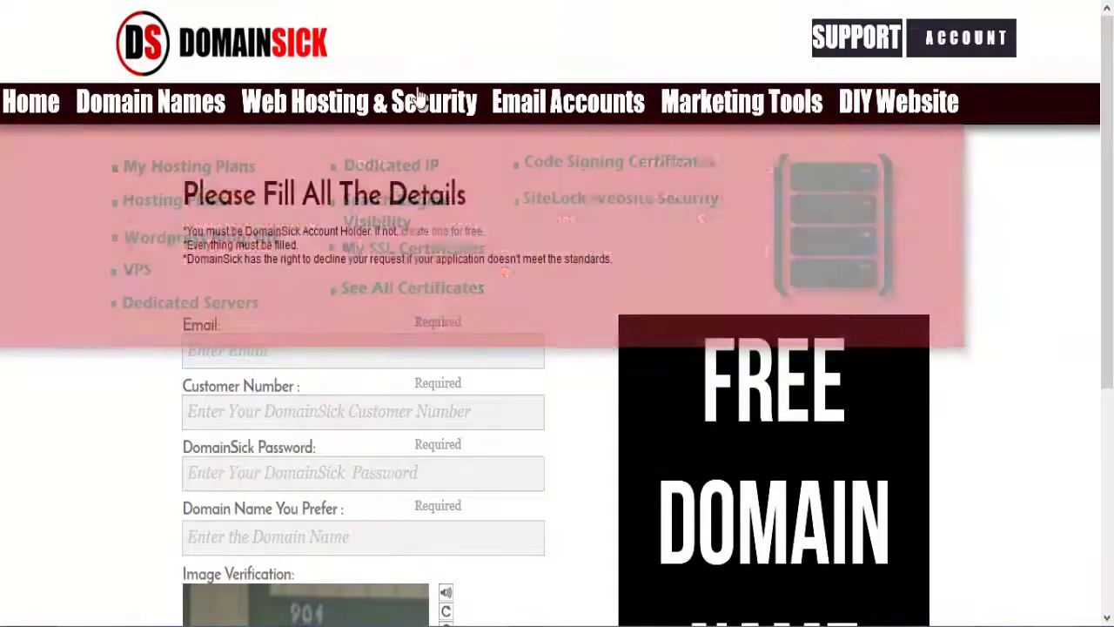
scroll(418, 99, "down", 1)
scroll(418, 98, "down", 3)
scroll(417, 88, "up", 2)
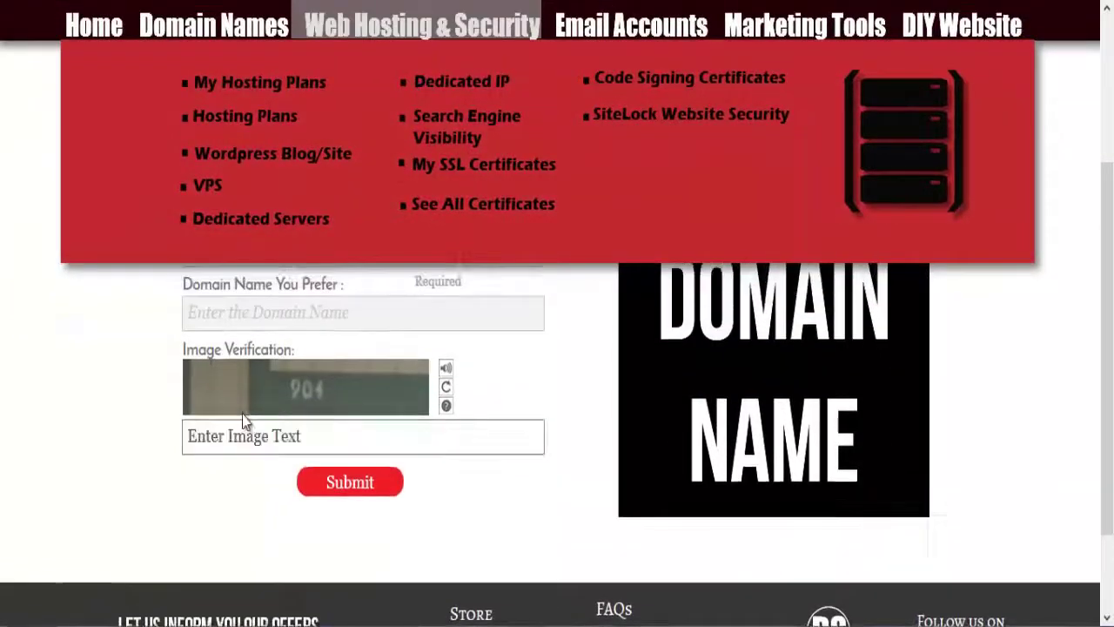
scroll(227, 294, "up", 3)
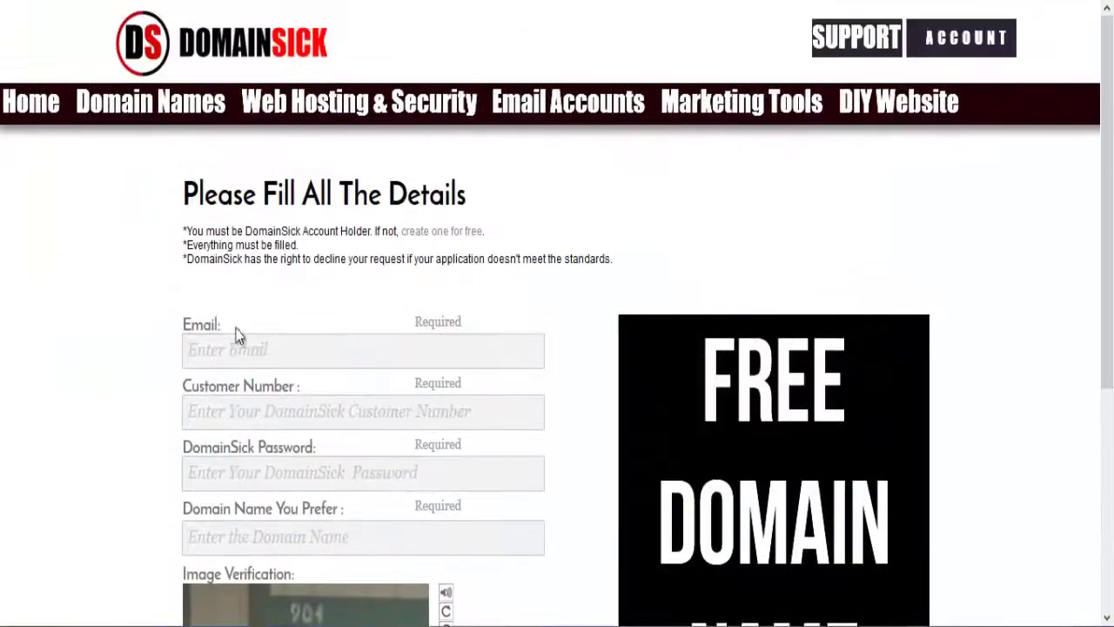
Step: Move between the Email, Customer Number and Password fields of the free-domain form
left_click(225, 346)
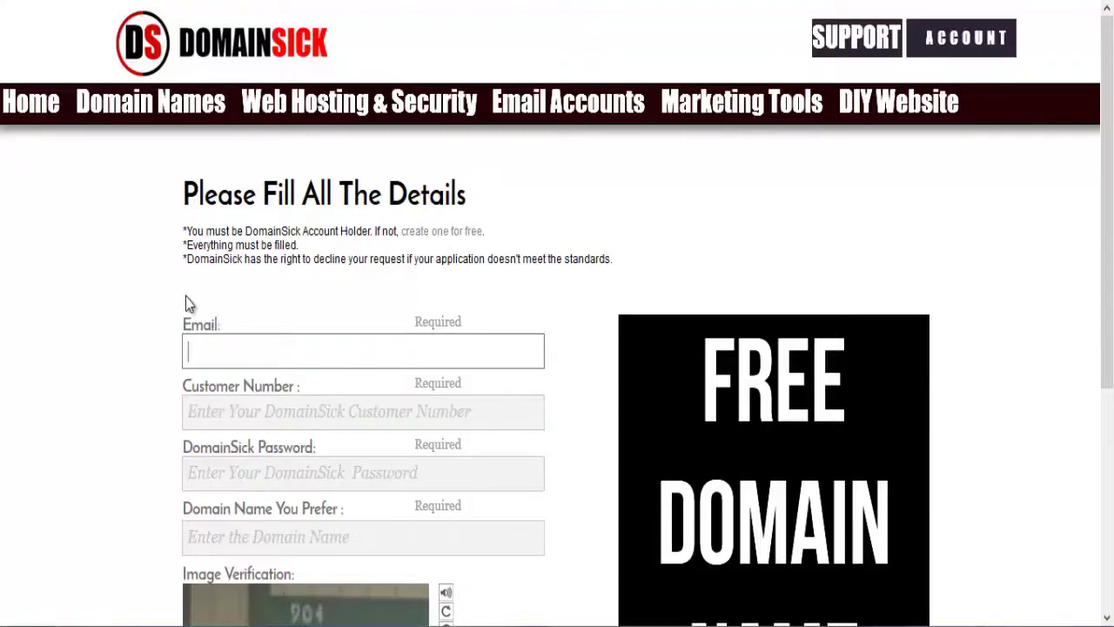
left_click(277, 402)
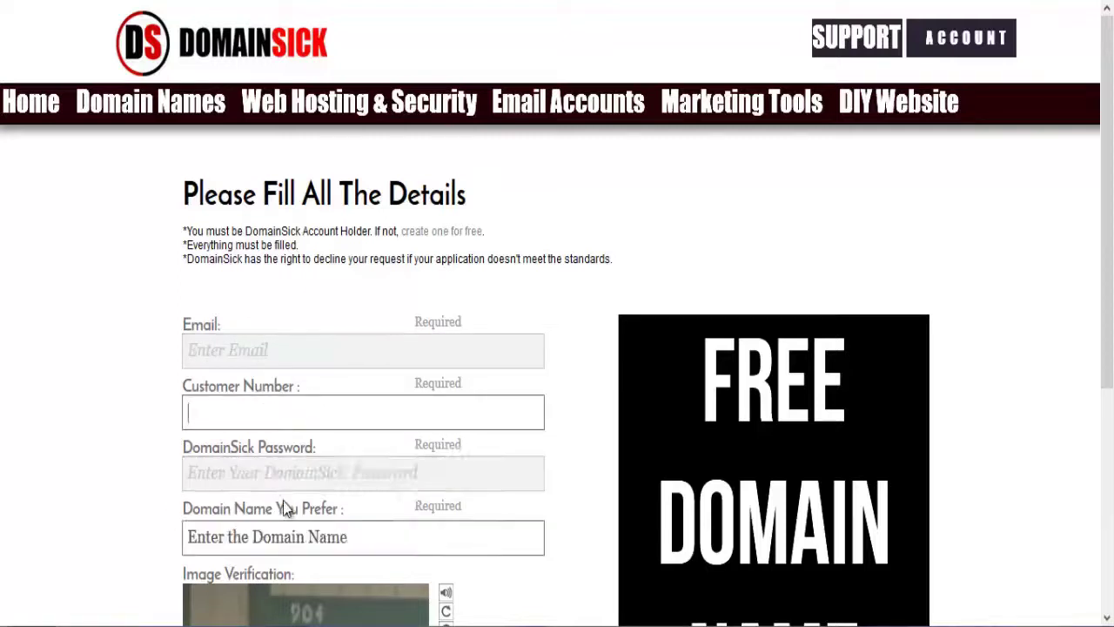
left_click(273, 458)
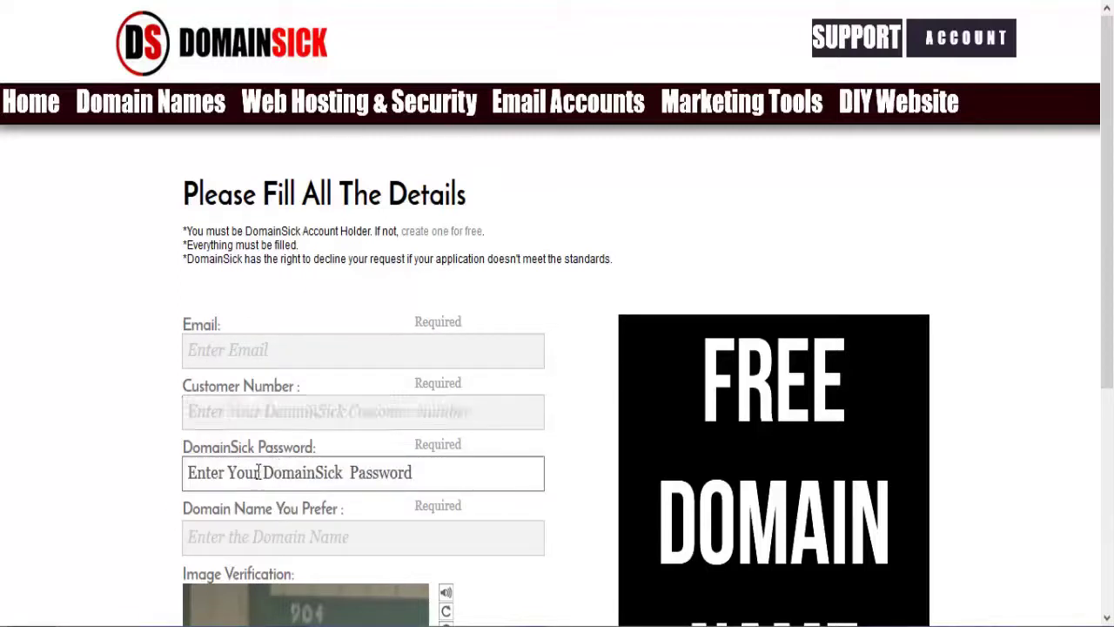
left_click(173, 319)
scroll(173, 319, "down", 2)
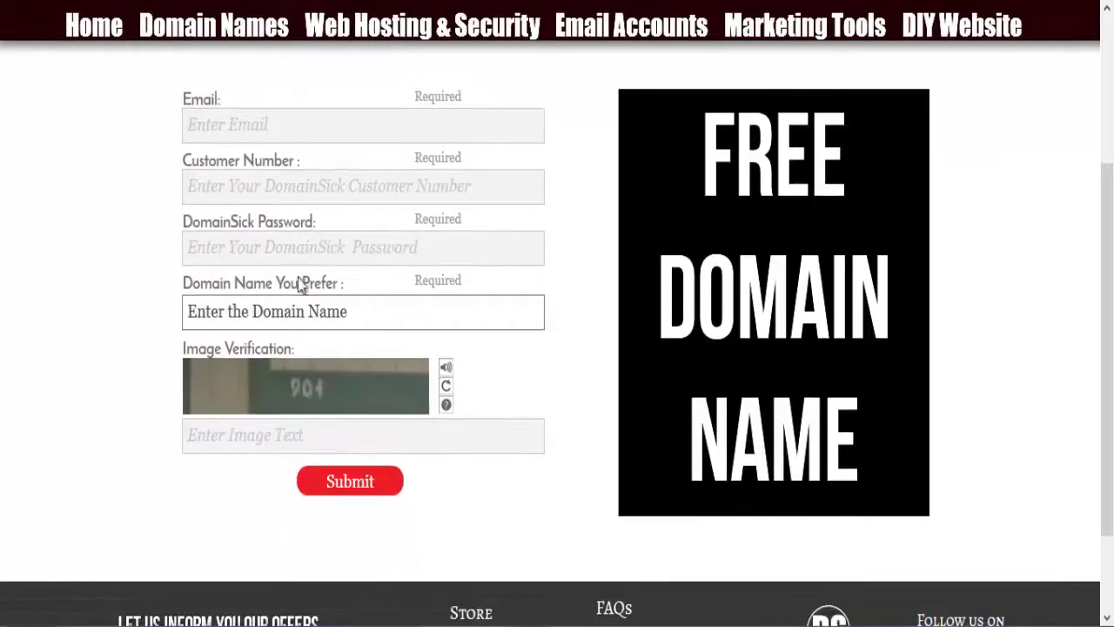
left_click(229, 259)
left_click(241, 186)
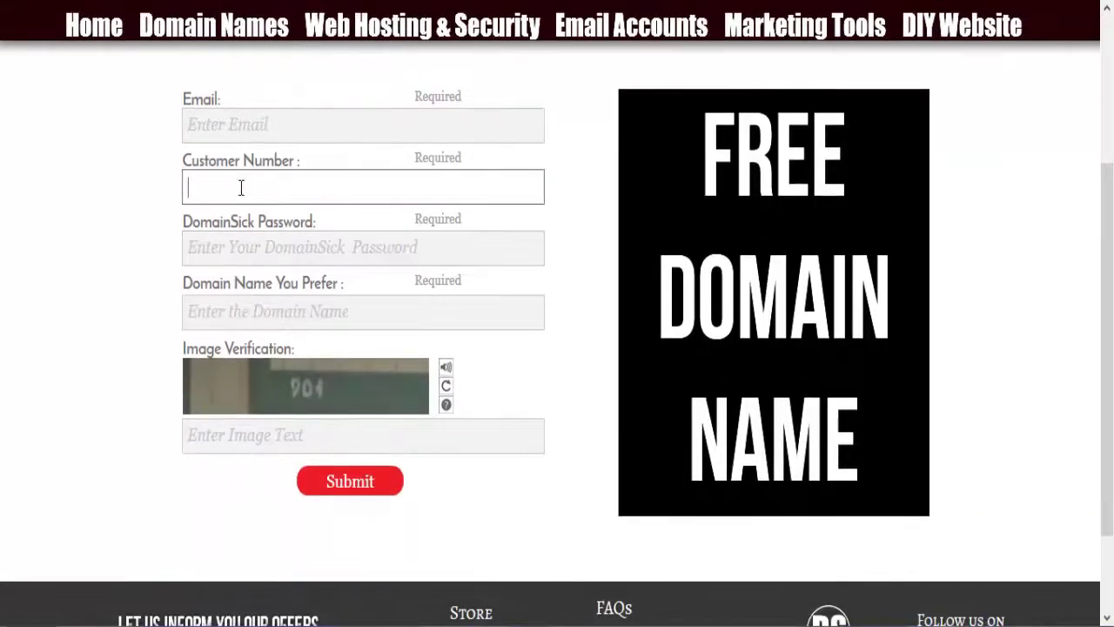
left_click(241, 248)
left_click(241, 174)
left_click(243, 248)
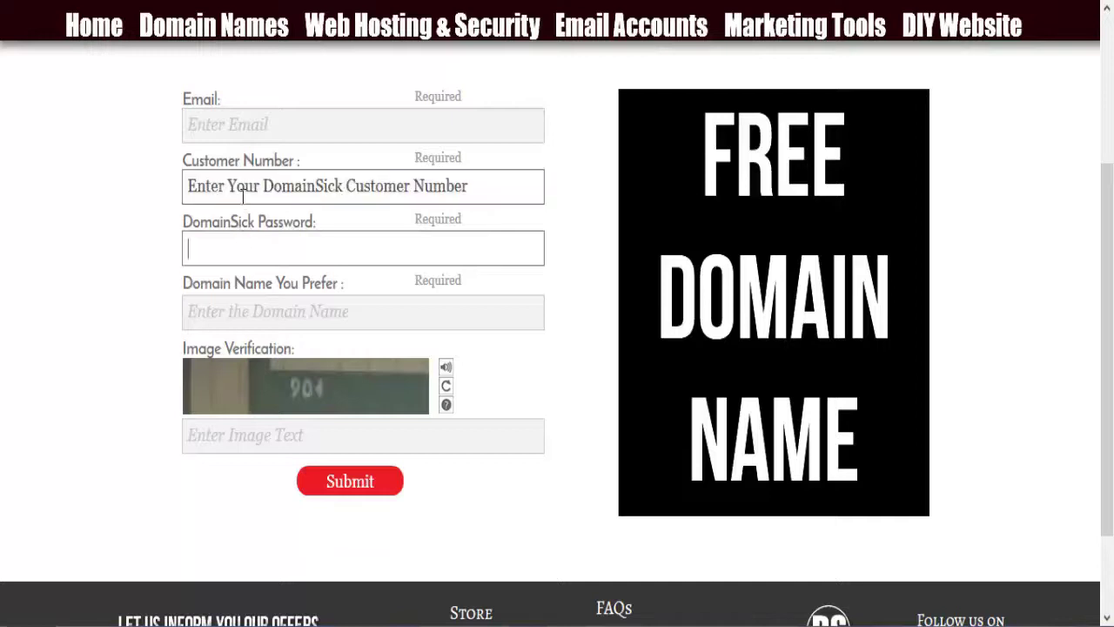
left_click(244, 186)
left_click(249, 248)
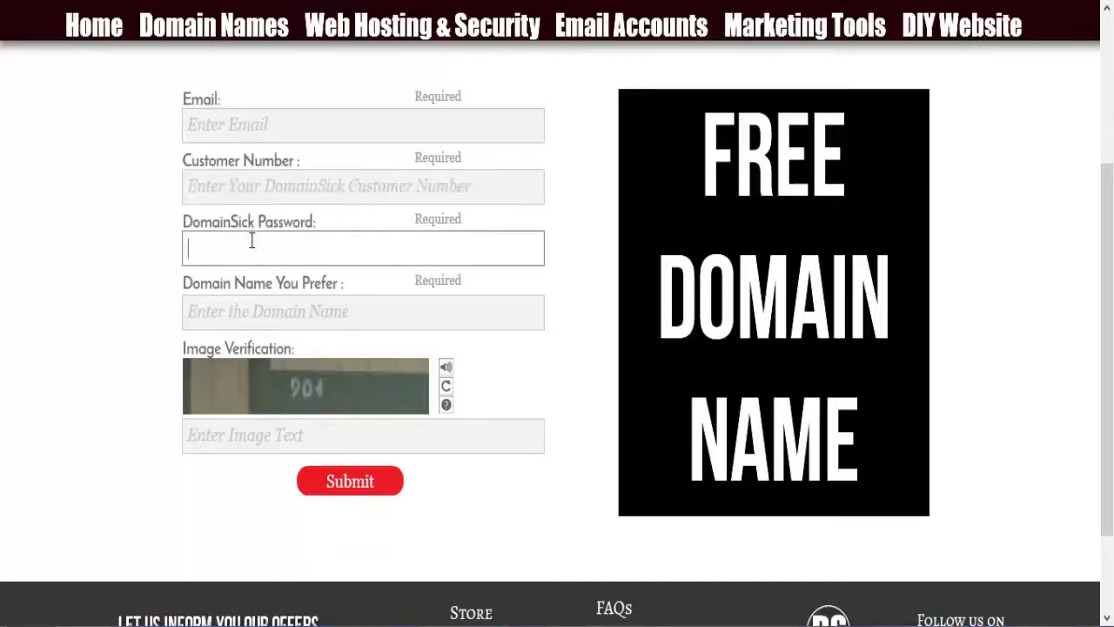
scroll(252, 214, "up", 2)
Step: Enter nathan.com in the Domain Name You Prefer field
left_click(255, 297)
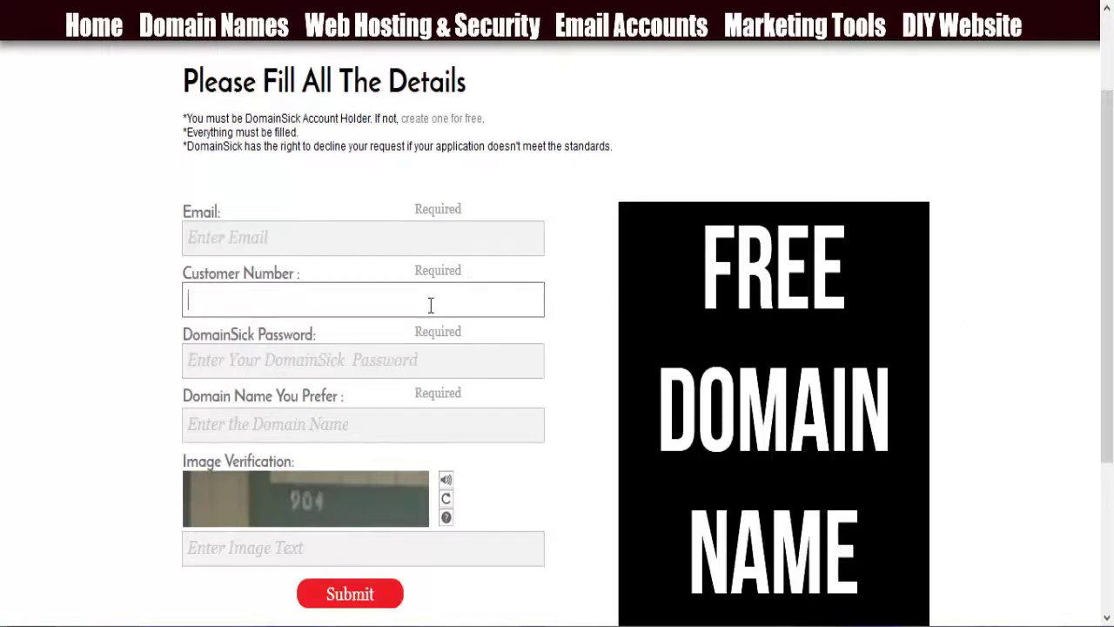
left_click(348, 357)
left_click(333, 299)
left_click(331, 357)
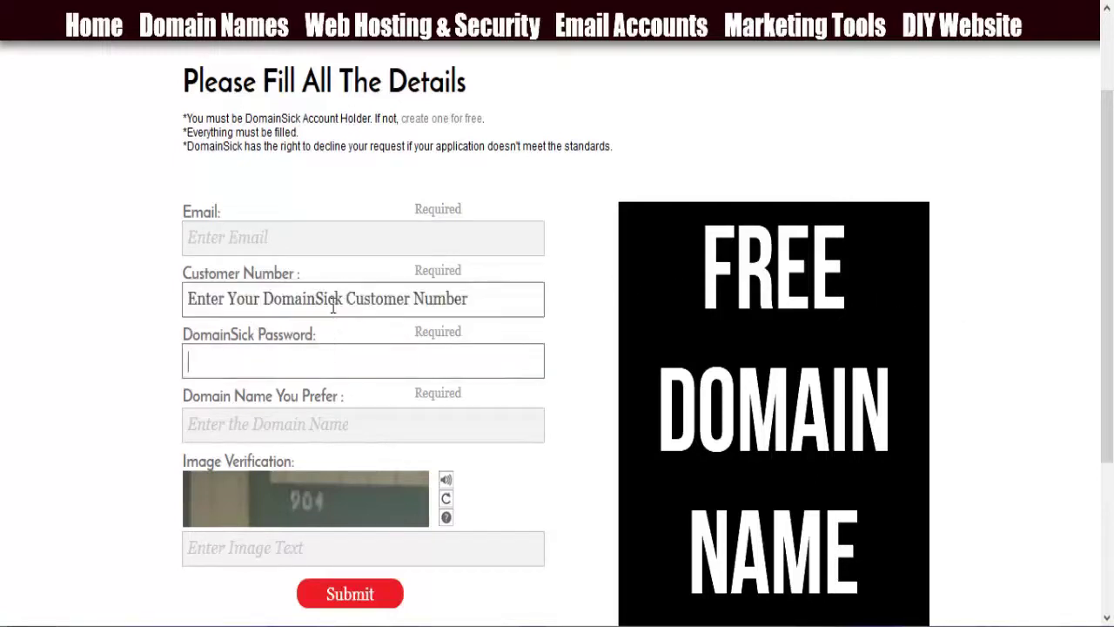
left_click(331, 299)
left_click(335, 359)
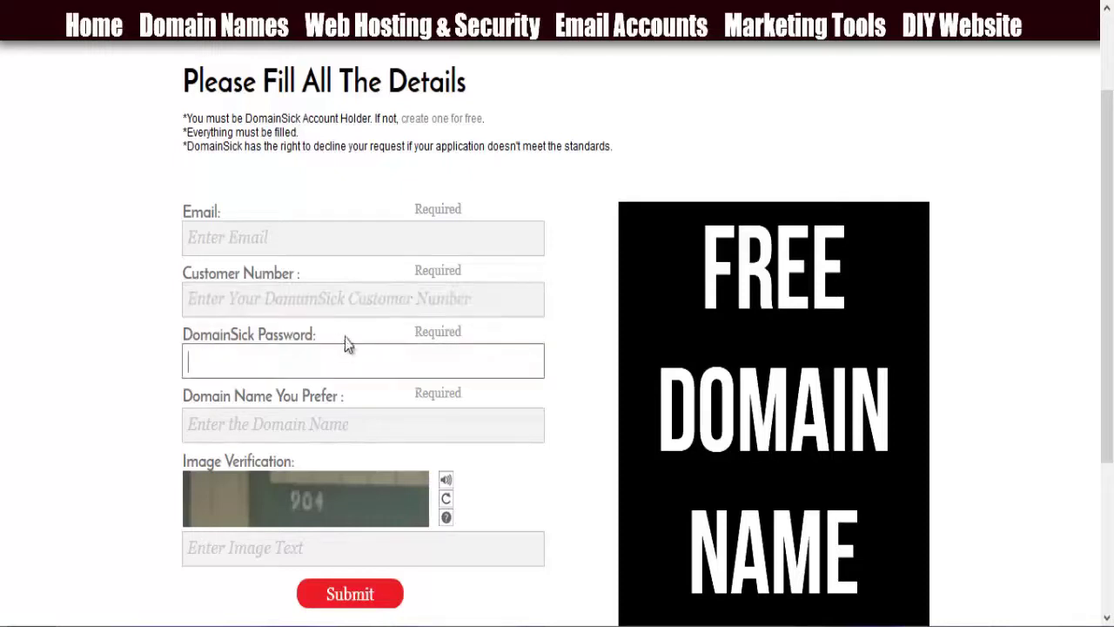
left_click(345, 313)
left_click(348, 350)
left_click(346, 308)
left_click(343, 350)
left_click(343, 312)
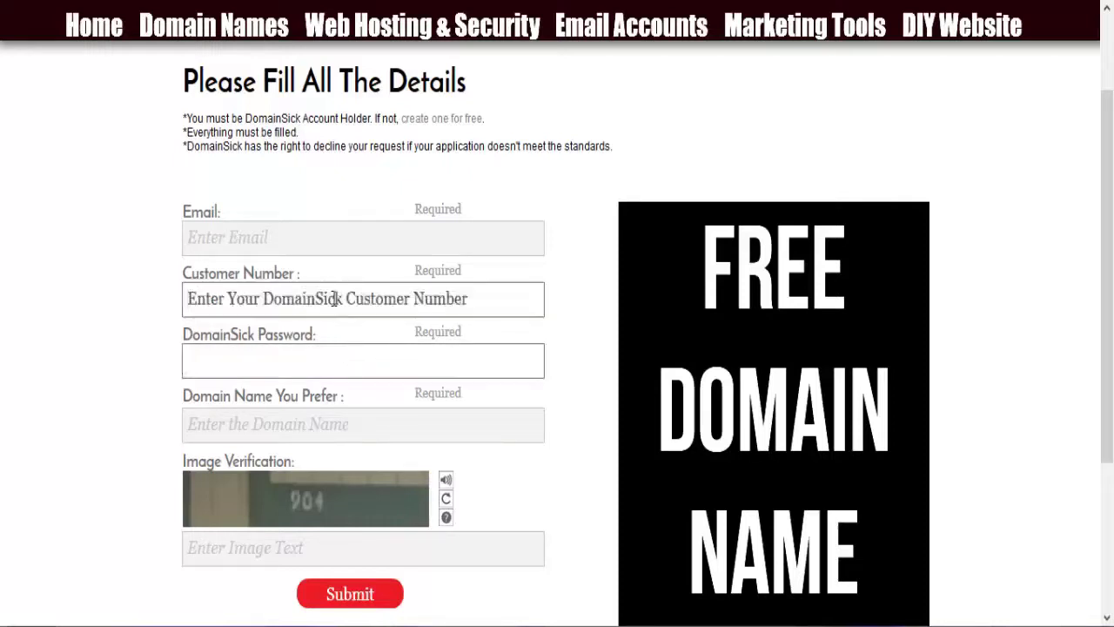
left_click(183, 284)
left_click(226, 425)
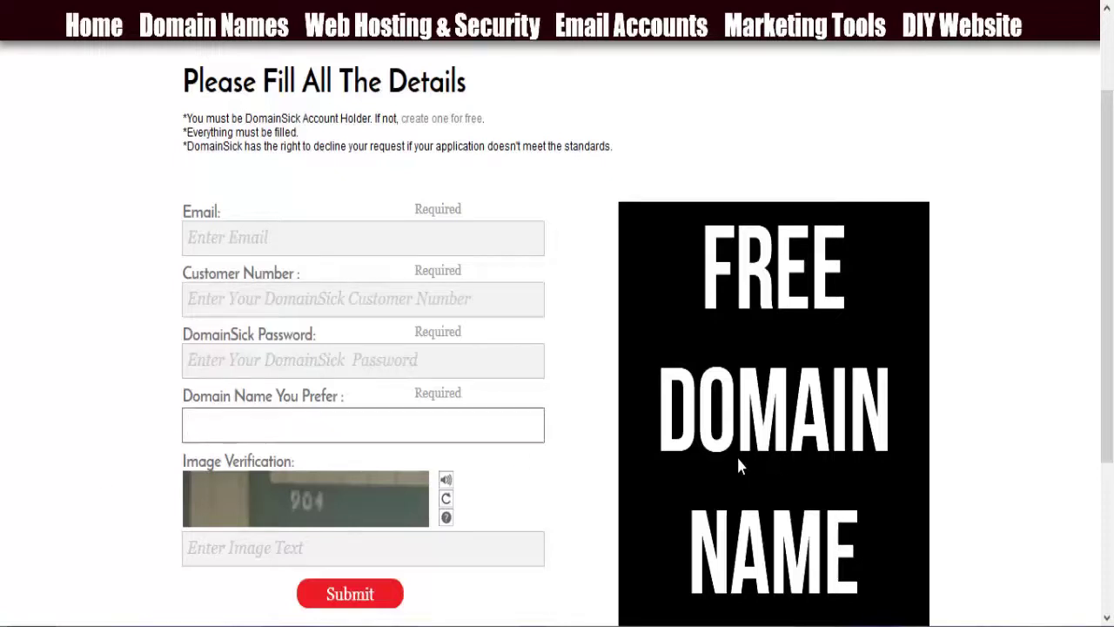
type("nathan")
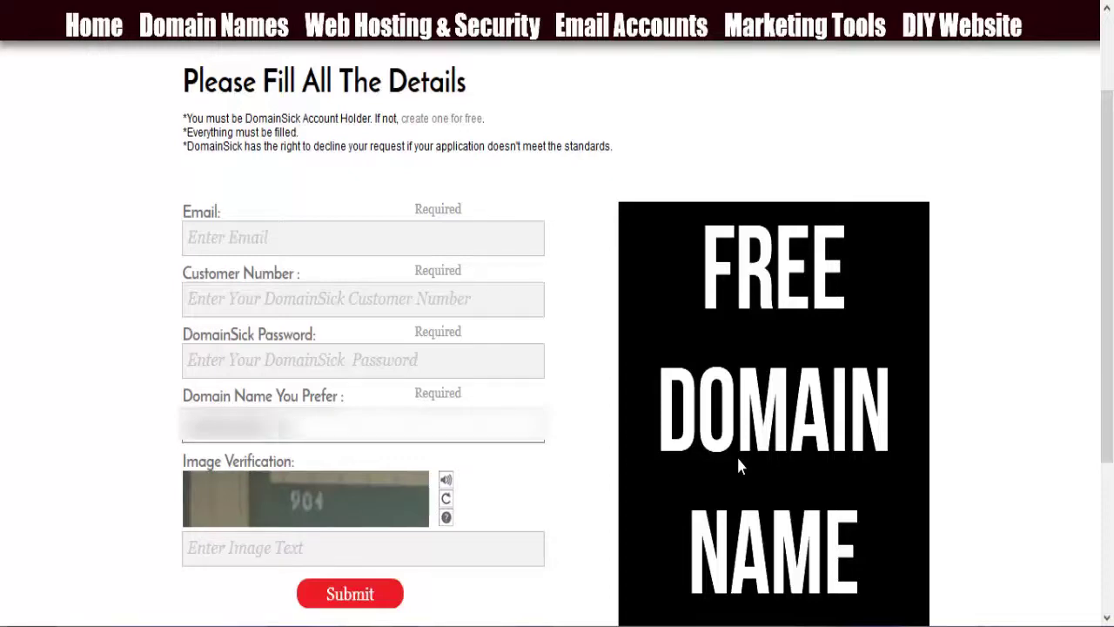
type(".com")
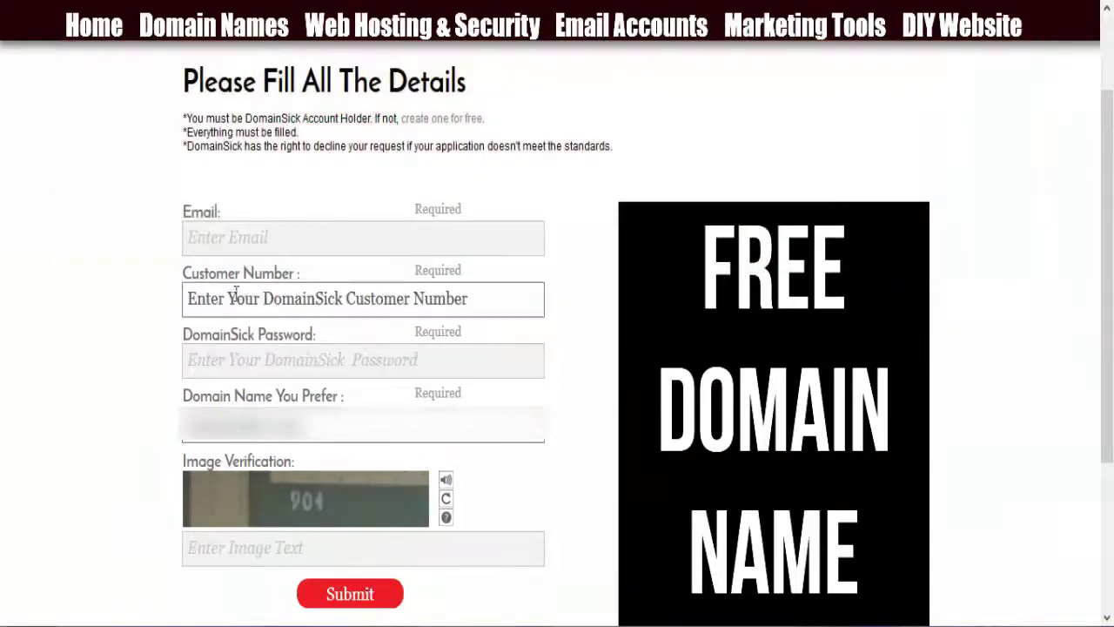
Step: Fill in the account email from the saved suggestion, the customer number and the account password
left_click(225, 250)
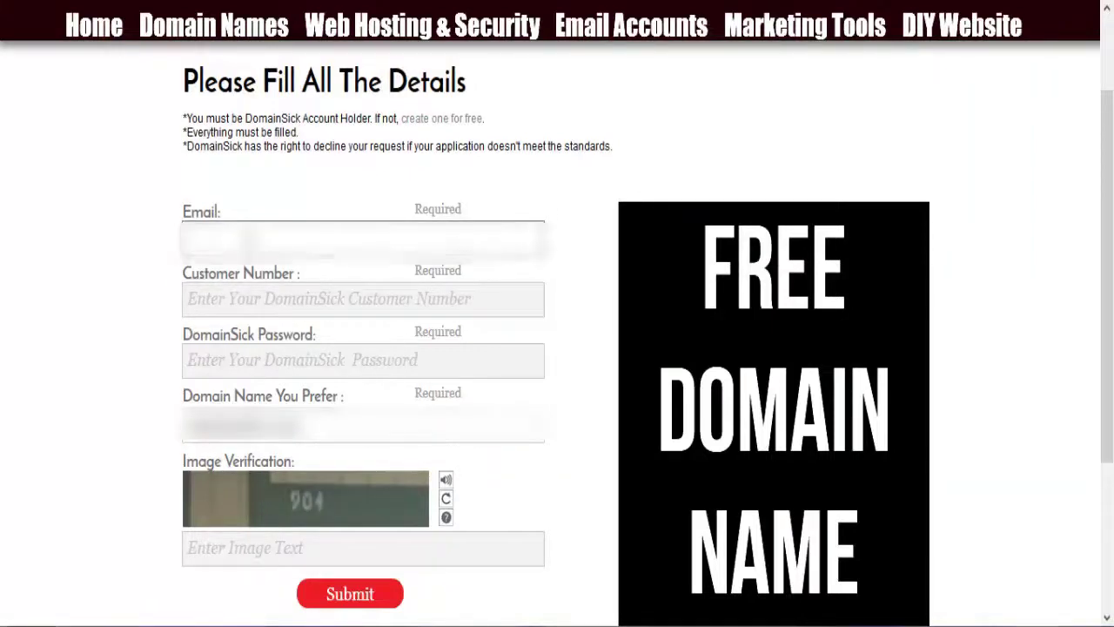
type("nat")
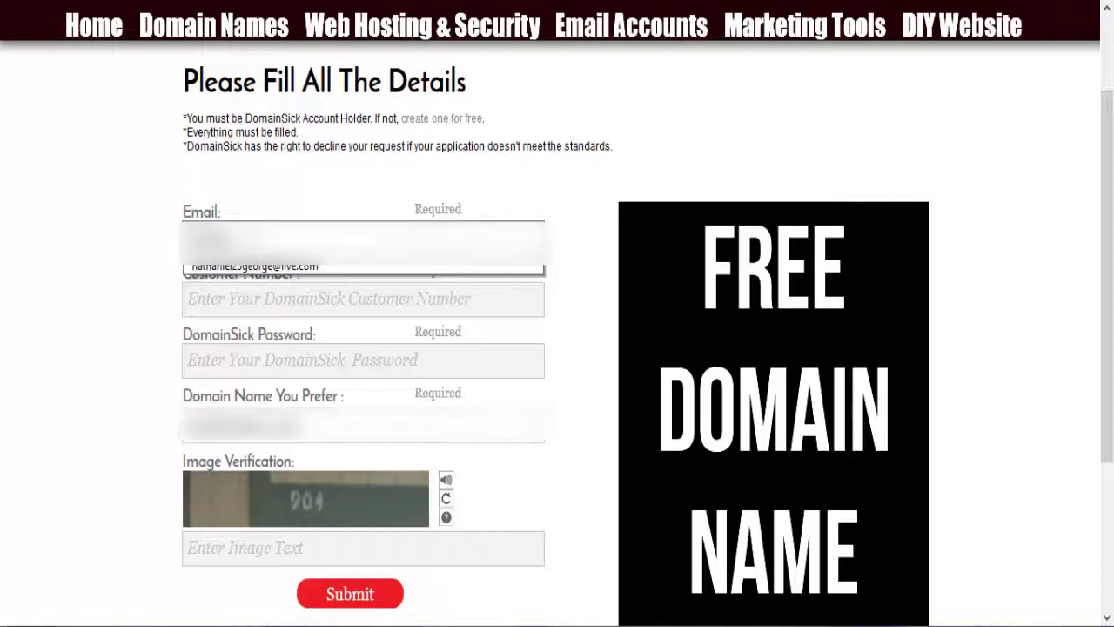
left_click(277, 269)
key("Tab")
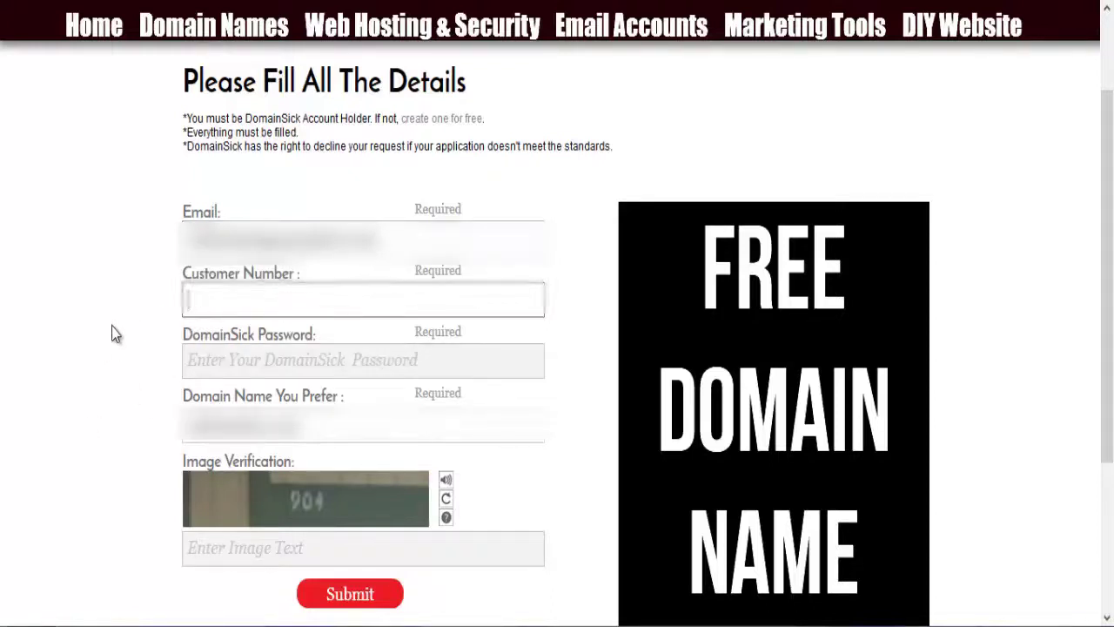
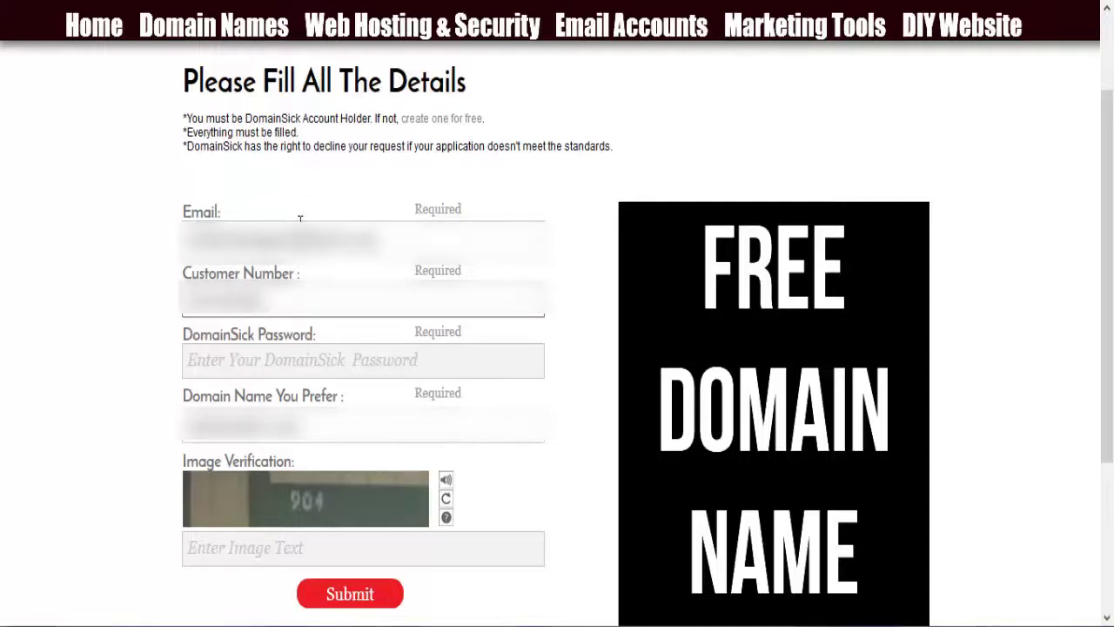
key("Tab")
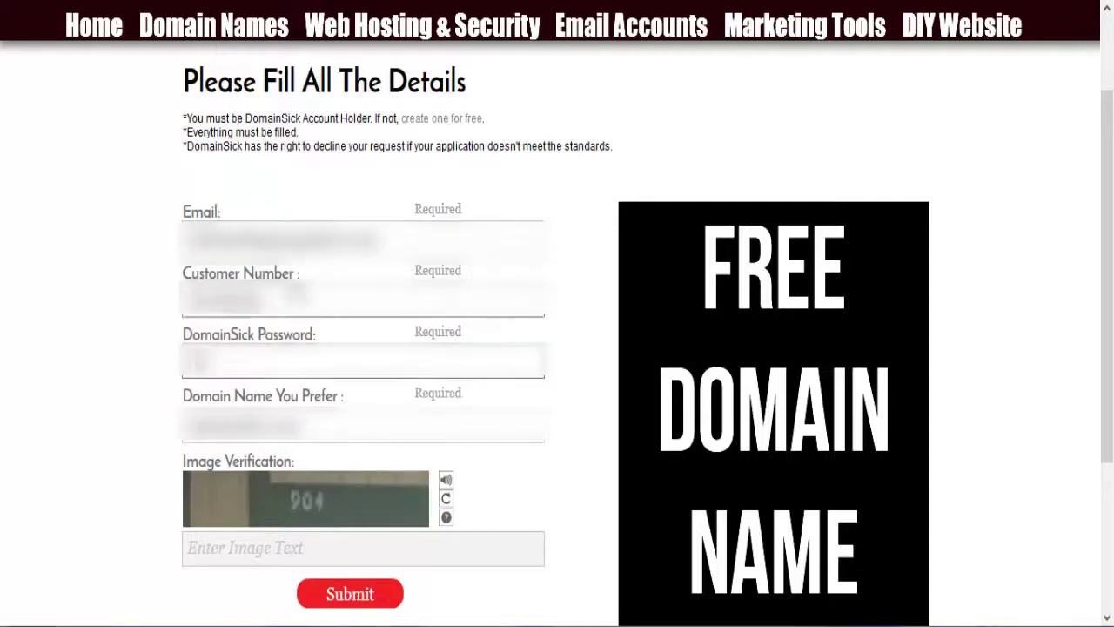
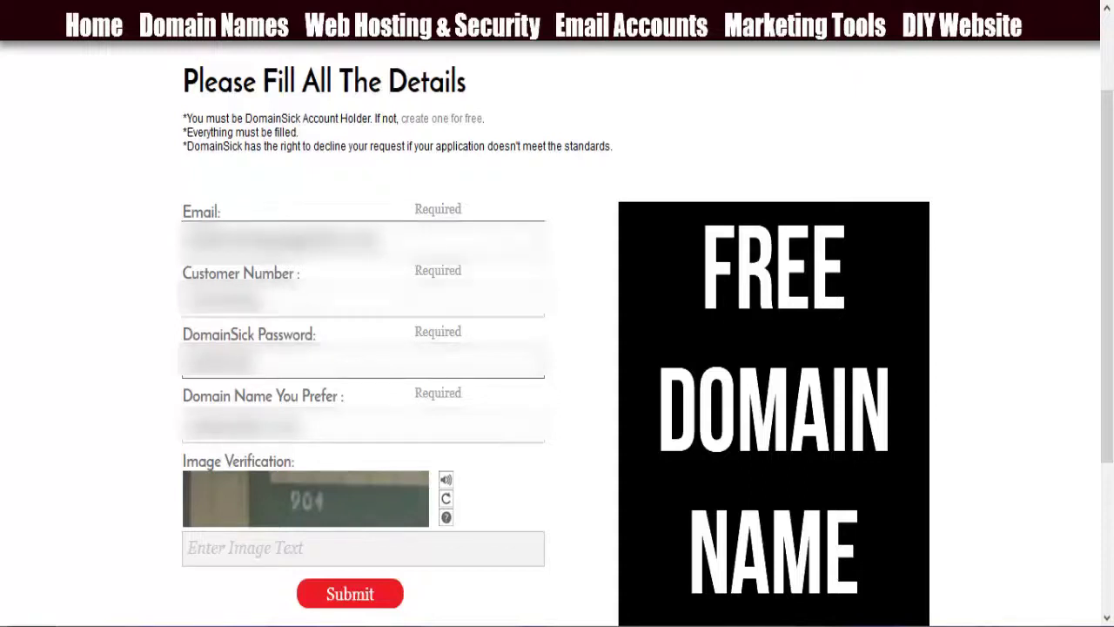
key("ctrl+a")
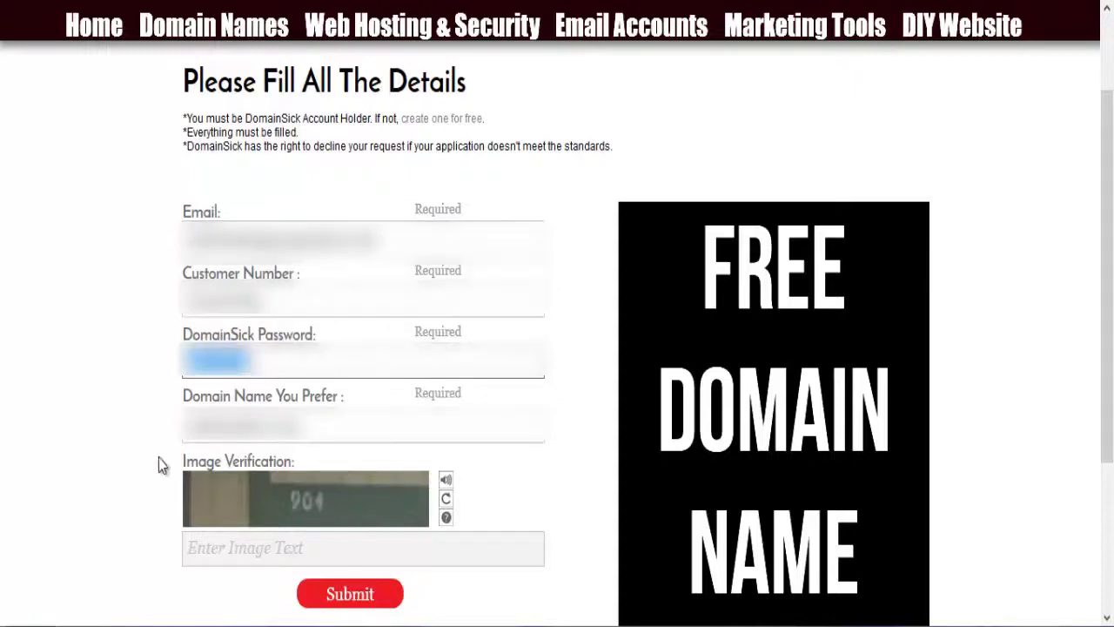
left_click(136, 330)
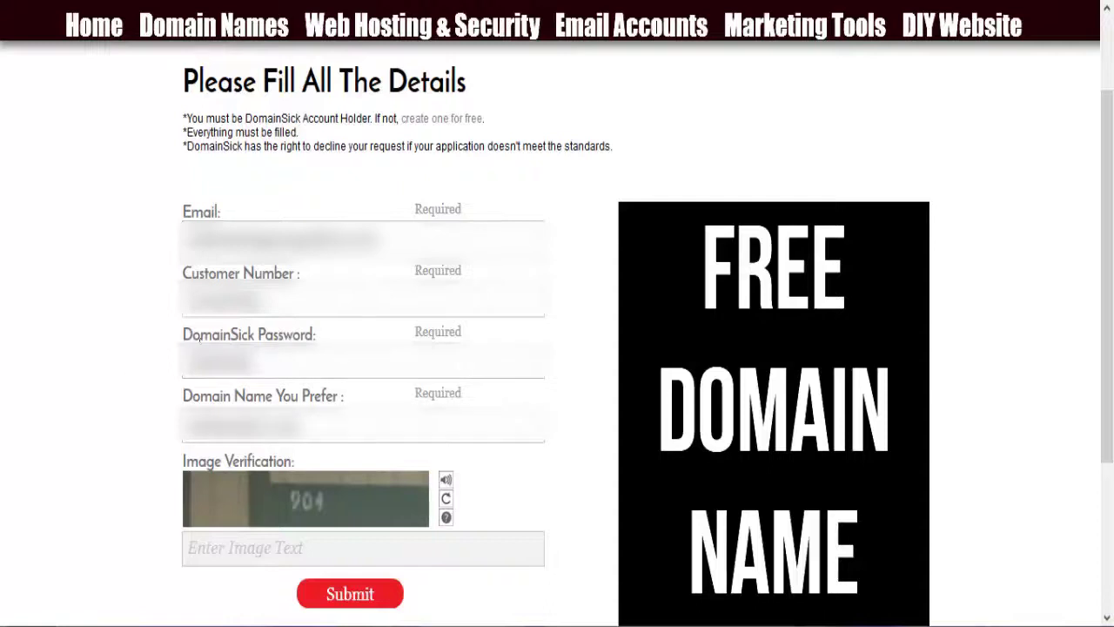
Step: Enter the image verification text and submit the free domain application
scroll(209, 514, "down", 3)
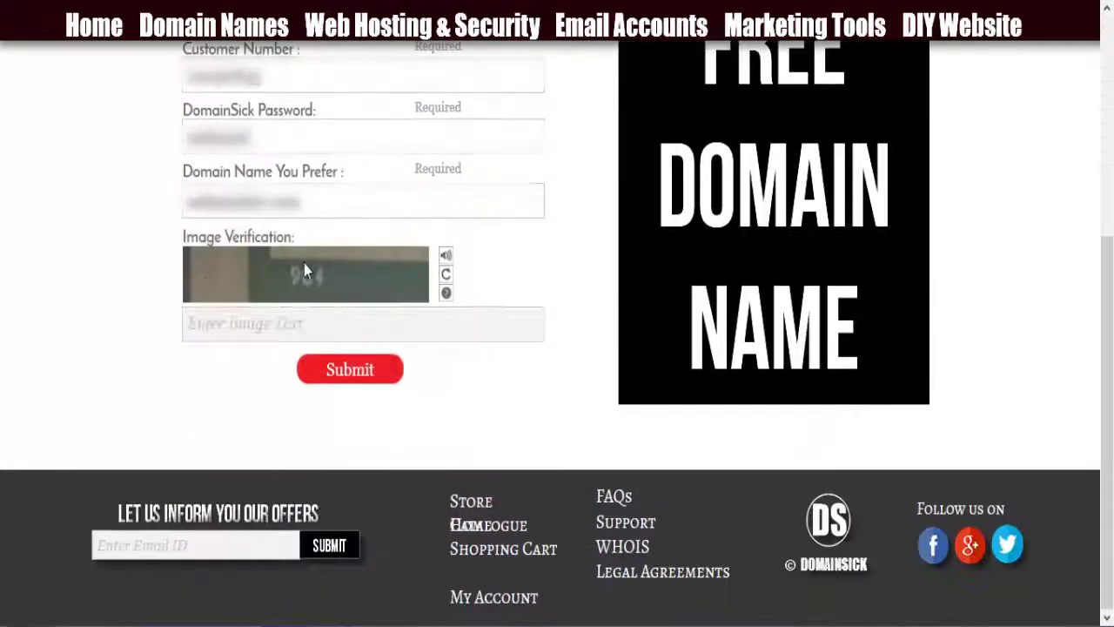
left_click(265, 329)
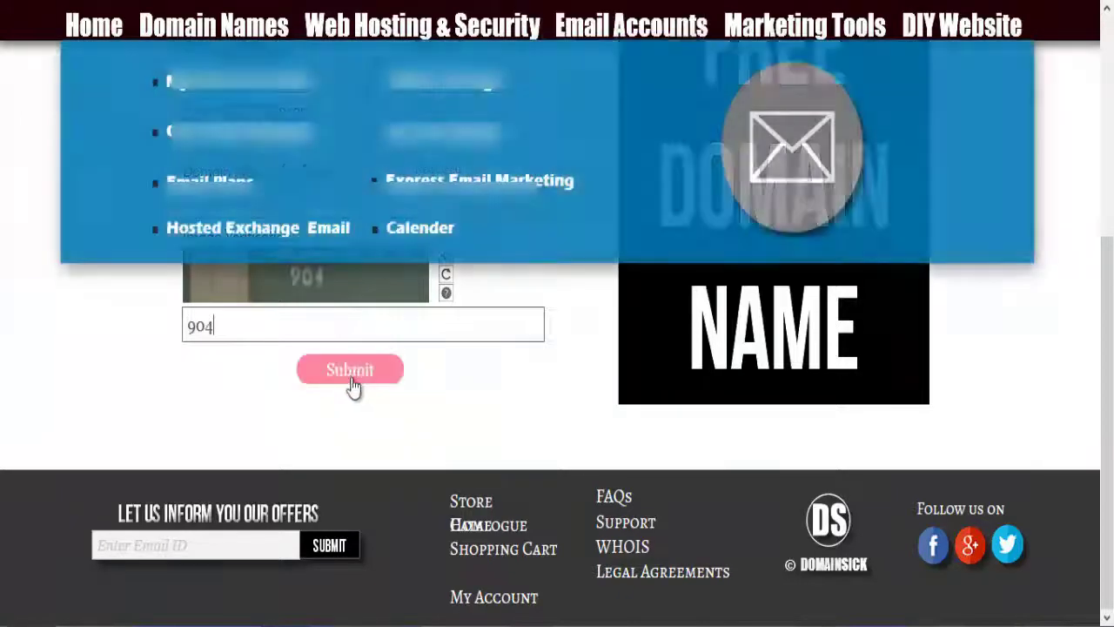
left_click(353, 386)
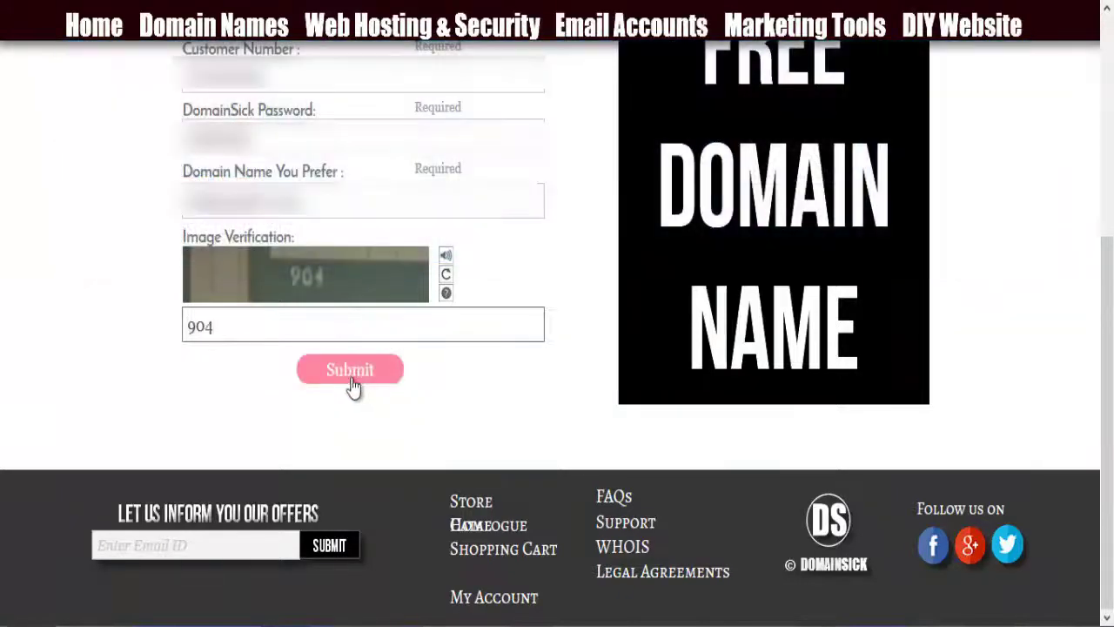
left_click(352, 385)
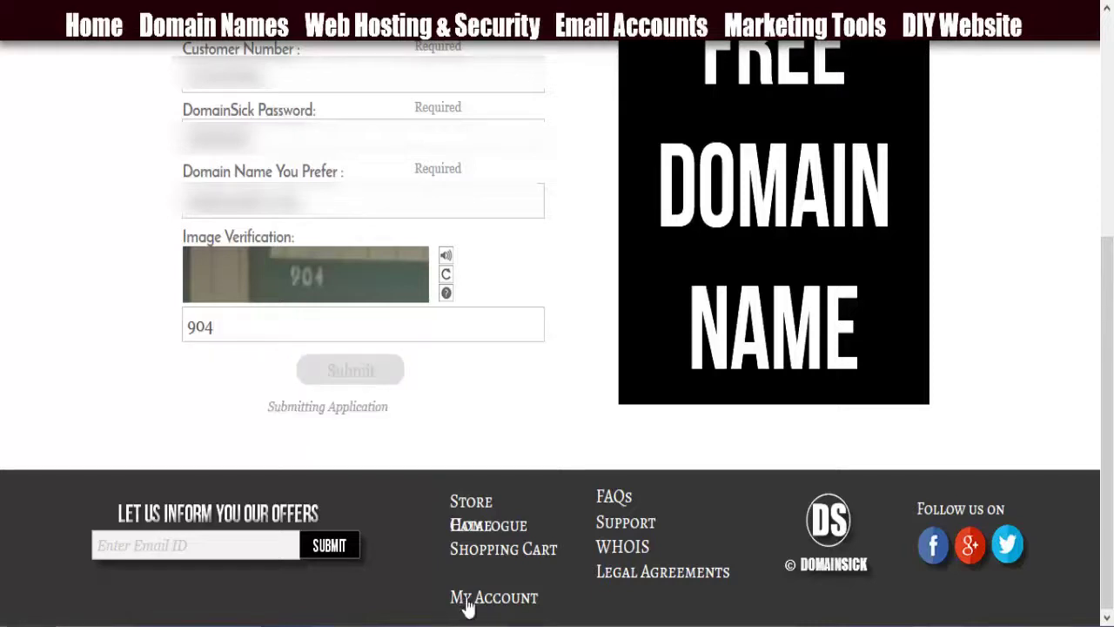
Step: Highlight the 'Application received.' confirmation shown under Submit to verify the request went through
left_click_drag(253, 411, 386, 416)
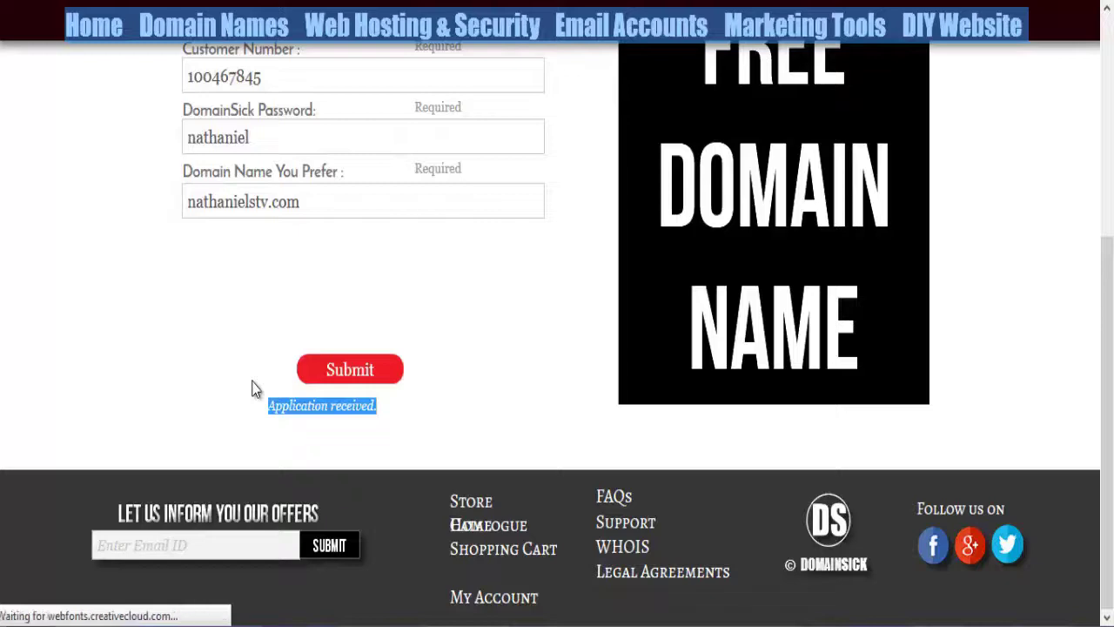